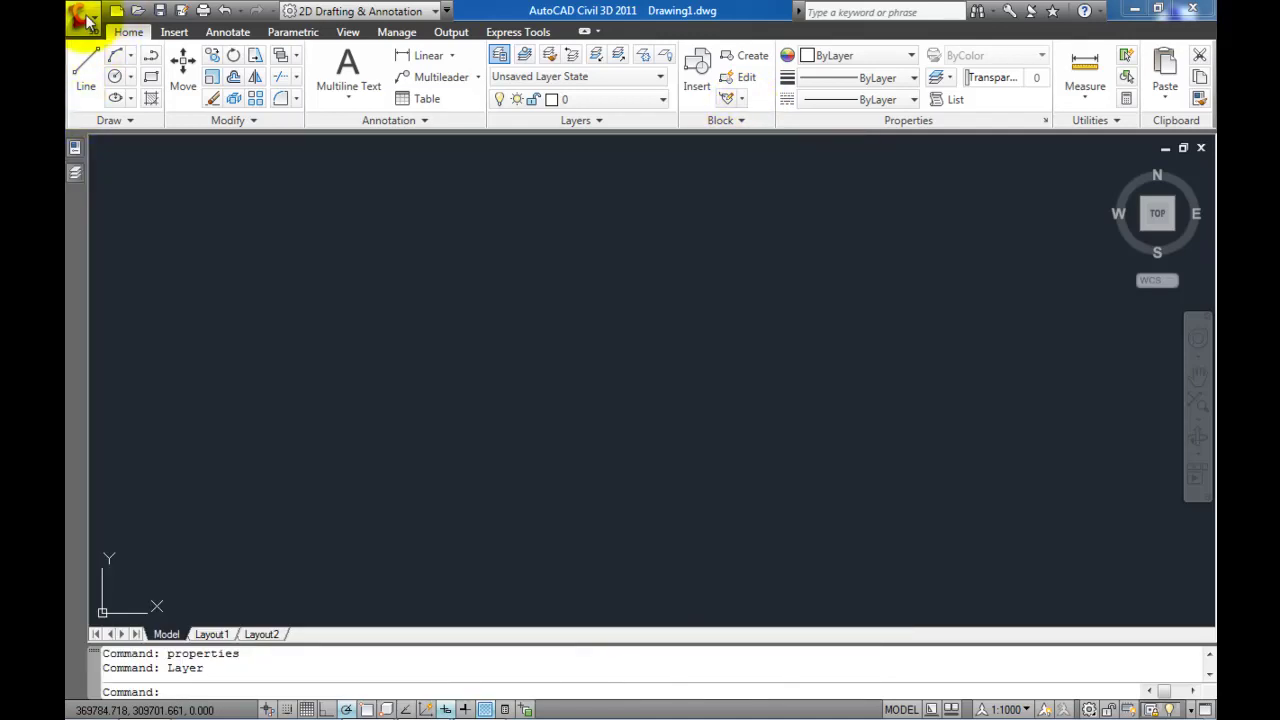
Step: Create a new blank drawing (Drawing2.dwg) from the acad.dwt template
{"action": "left_click", "coordinate": [82, 16]}
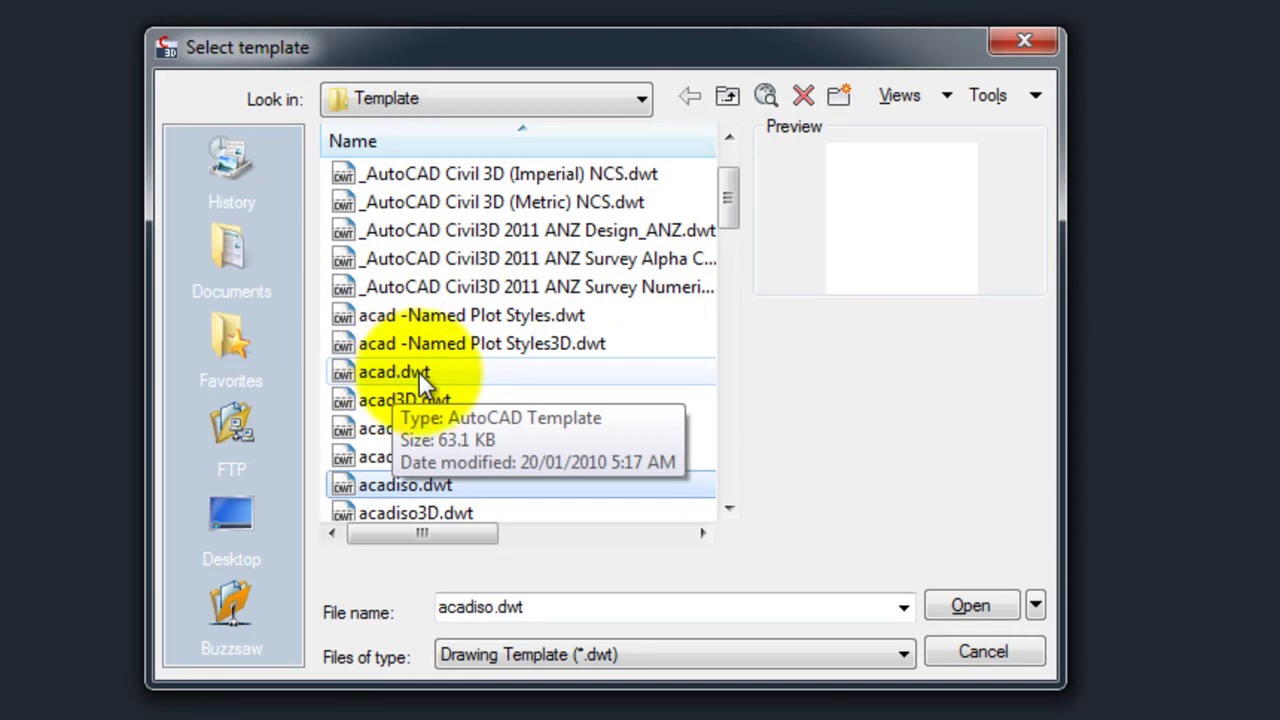
{"action": "left_click", "coordinate": [418, 371]}
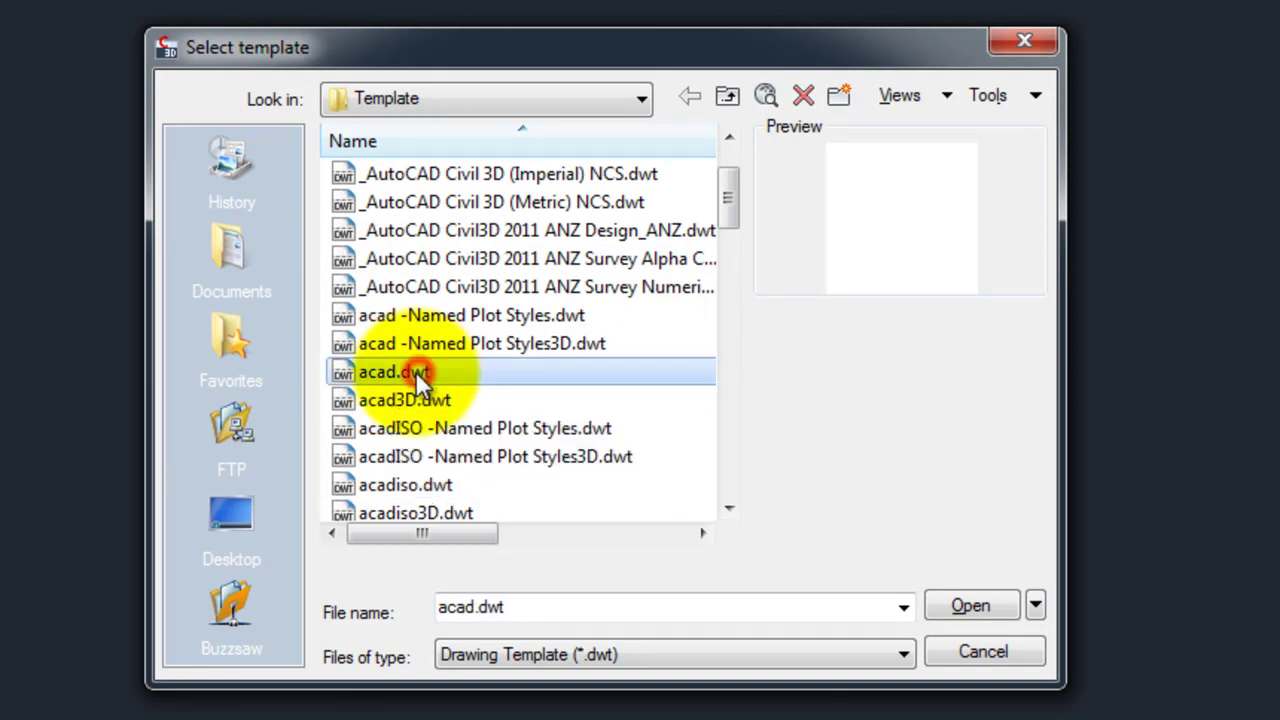
{"action": "double_click", "coordinate": [344, 370]}
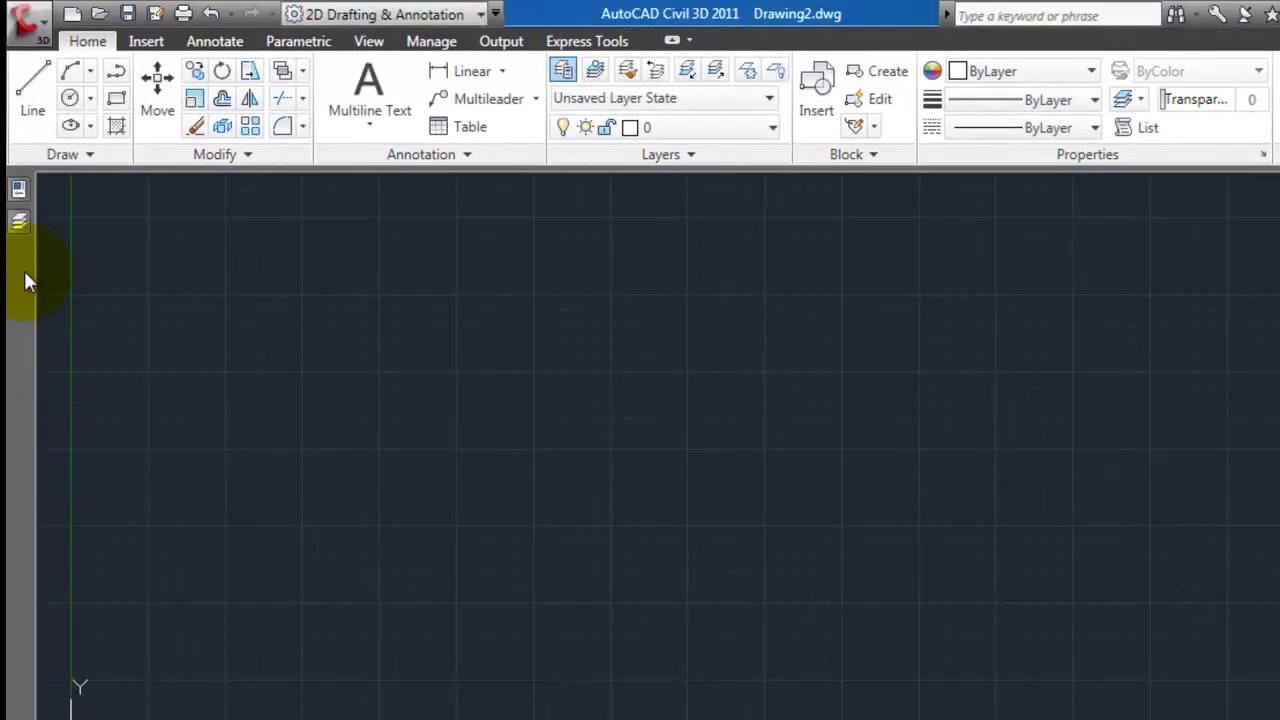
Step: Delete the Layout2 tab and confirm, leaving only Model and Layout1
{"action": "left_click", "coordinate": [22, 238]}
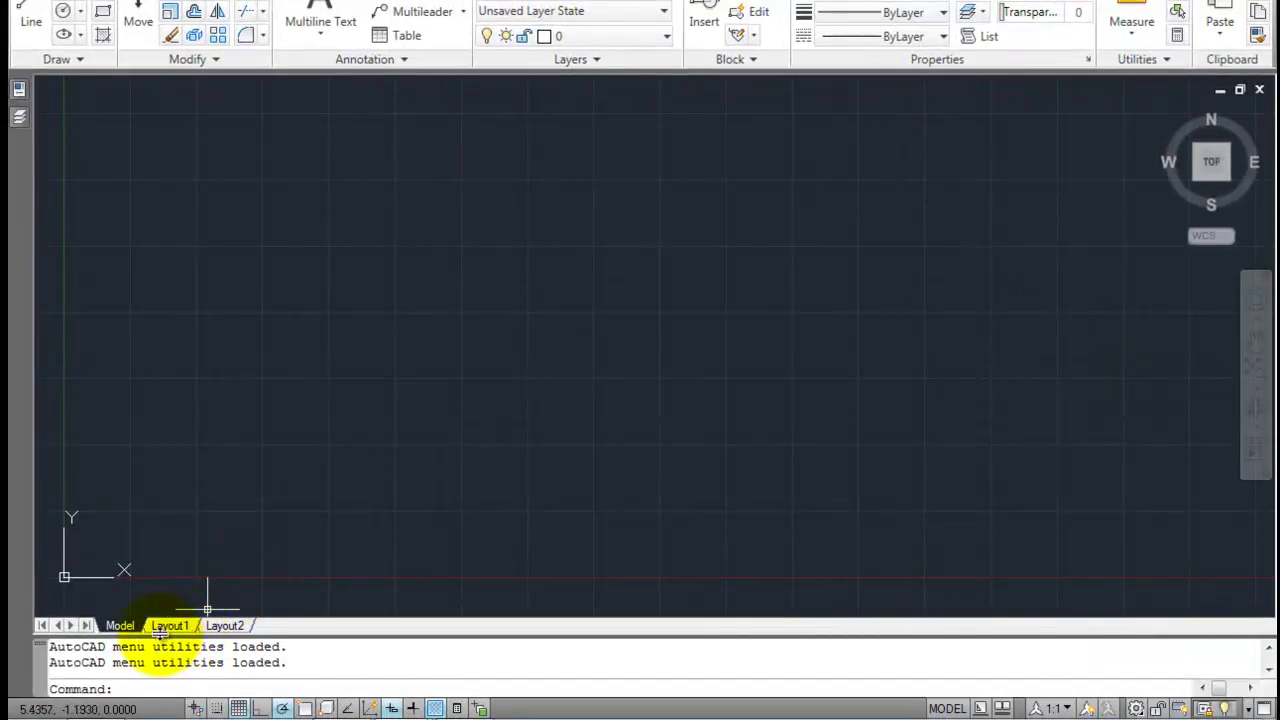
{"action": "left_click", "coordinate": [170, 625]}
{"action": "left_click", "coordinate": [240, 626]}
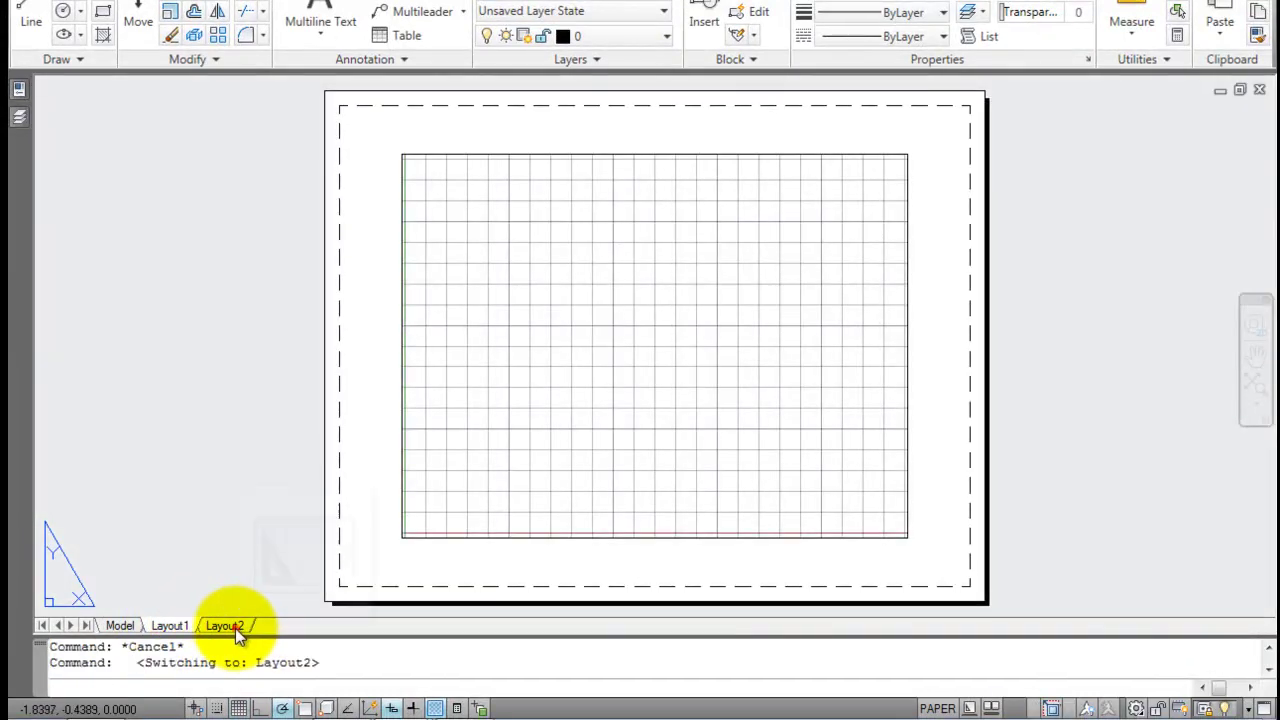
{"action": "mouse_move", "coordinate": [178, 628]}
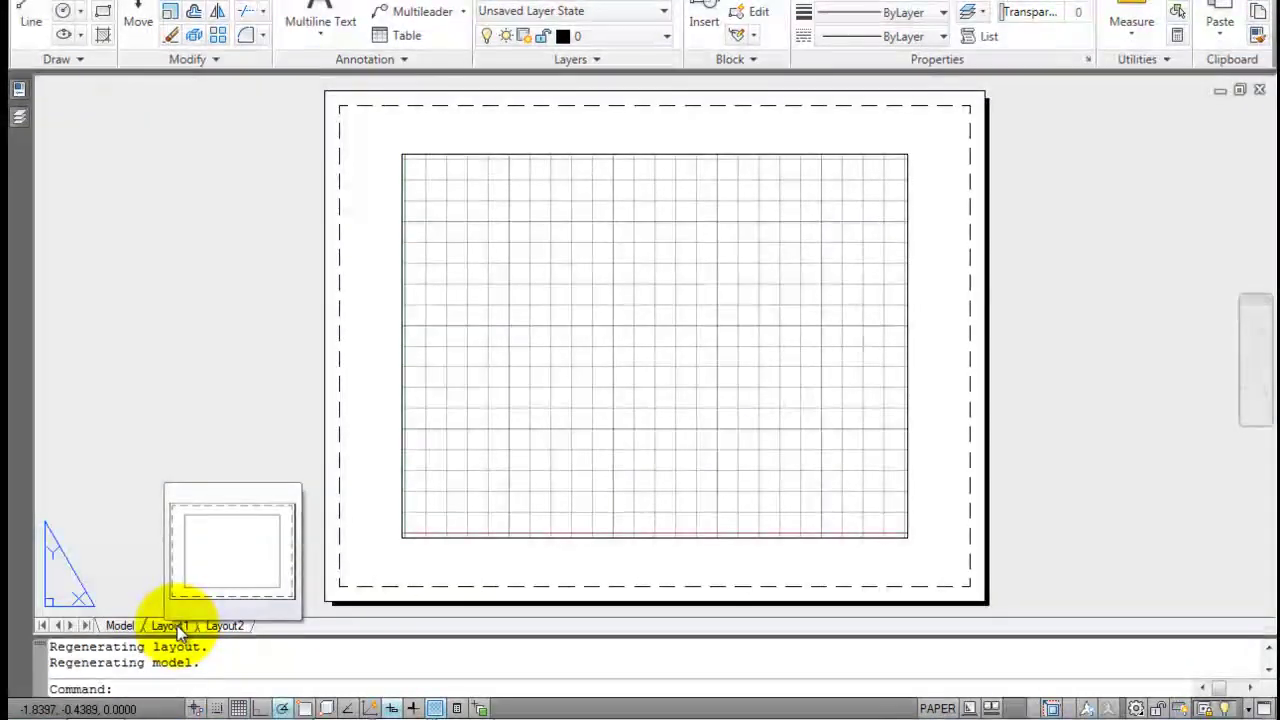
{"action": "right_click", "coordinate": [226, 624]}
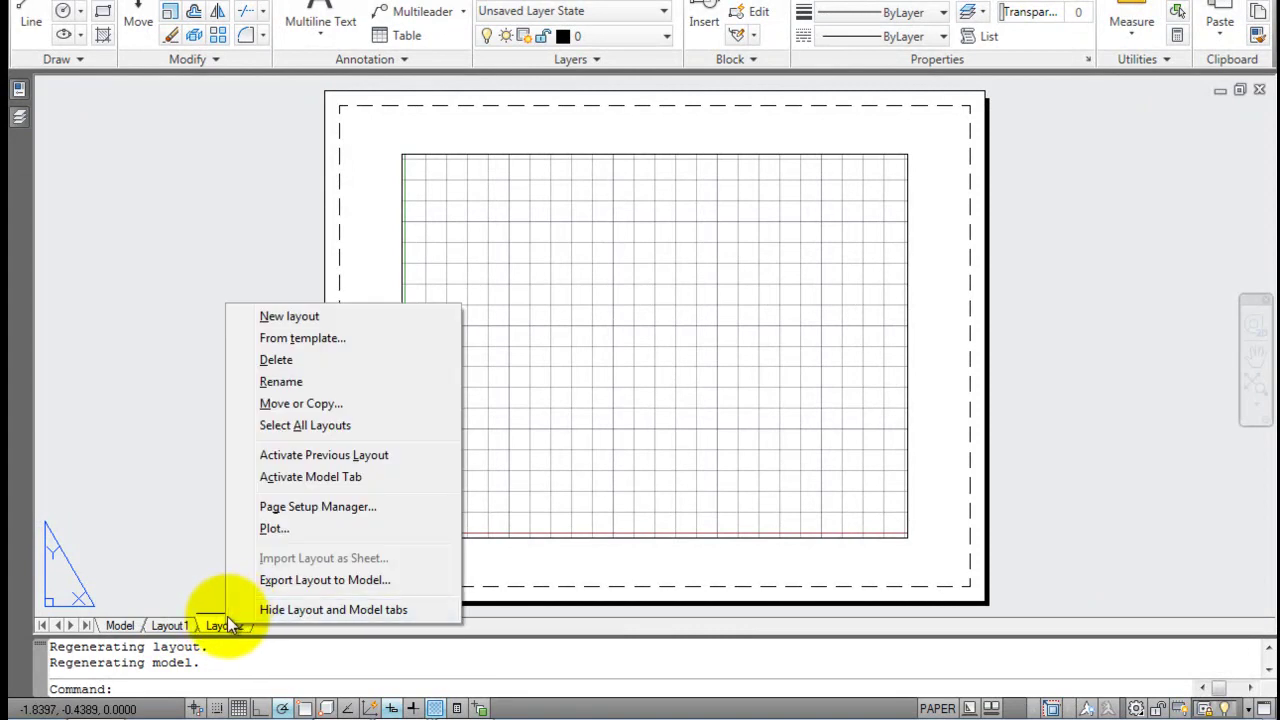
{"action": "left_click", "coordinate": [287, 359]}
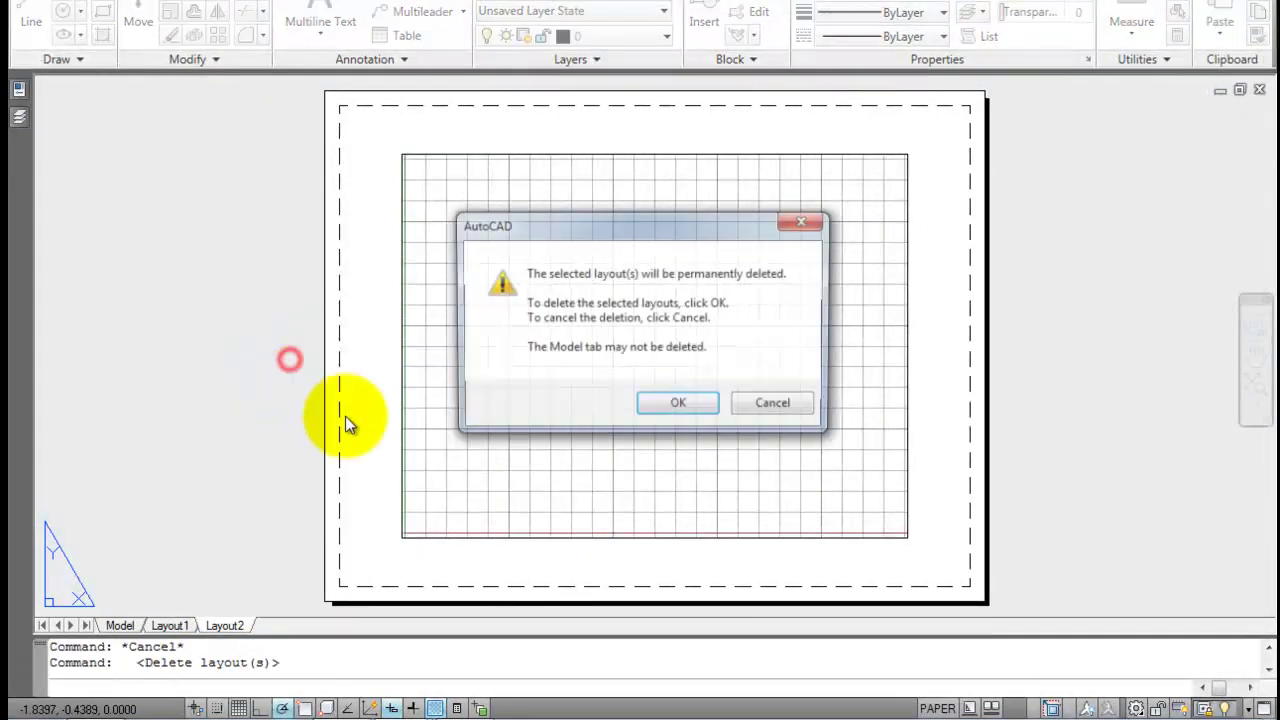
{"action": "left_click", "coordinate": [691, 404]}
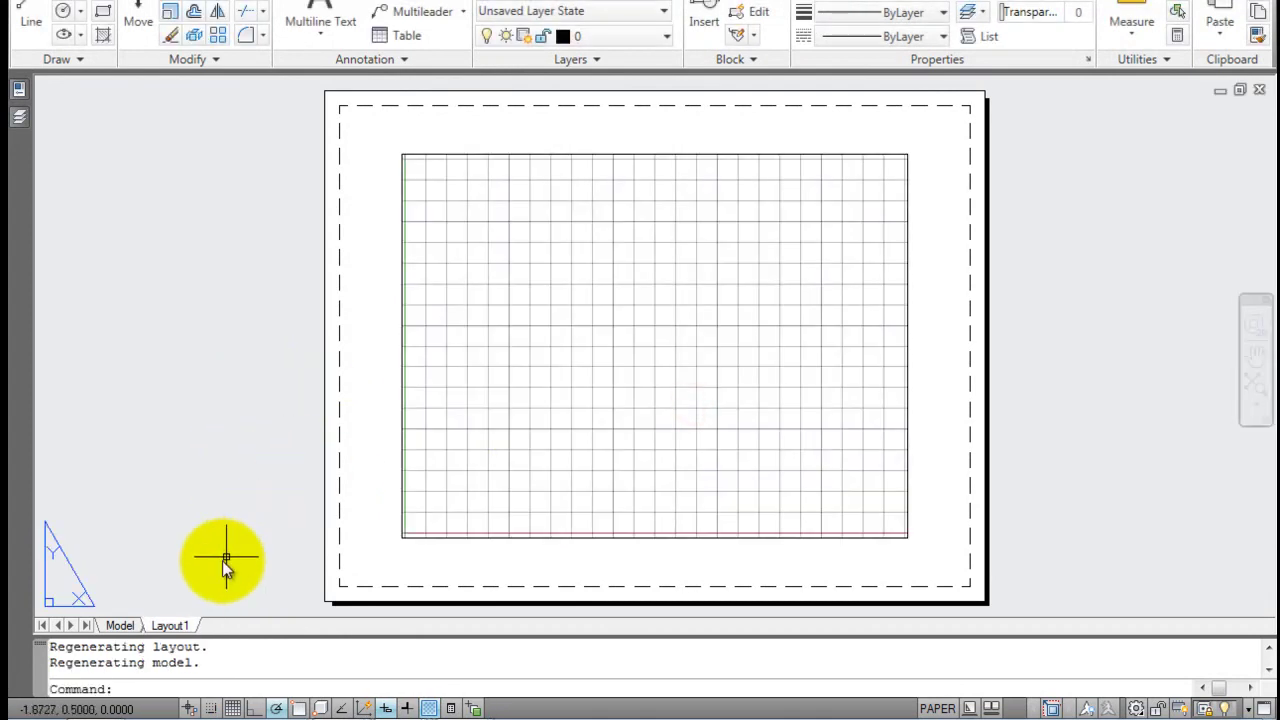
Step: Switch back to the Model tab
{"action": "left_click", "coordinate": [121, 627]}
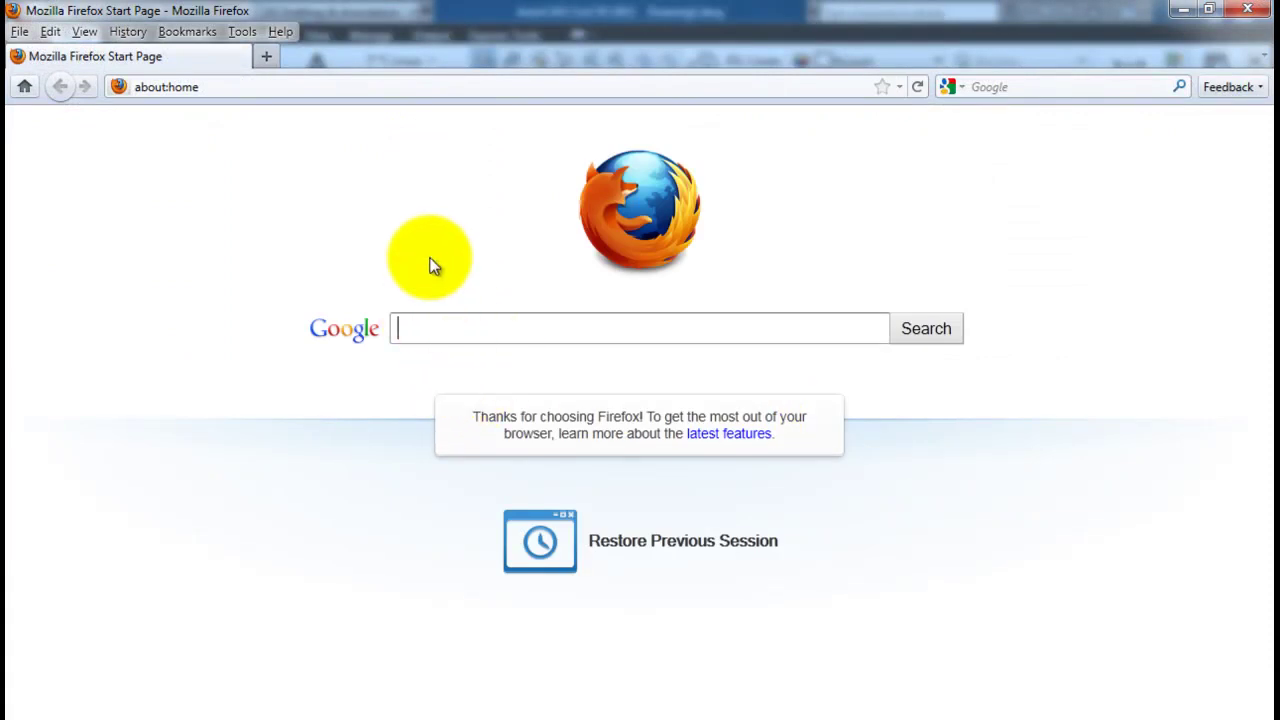
Step: Search Google for 'a3 sheet size' and open the 'Dimensions Of A Paper Sizes' result in a new tab
{"action": "left_click", "coordinate": [459, 325]}
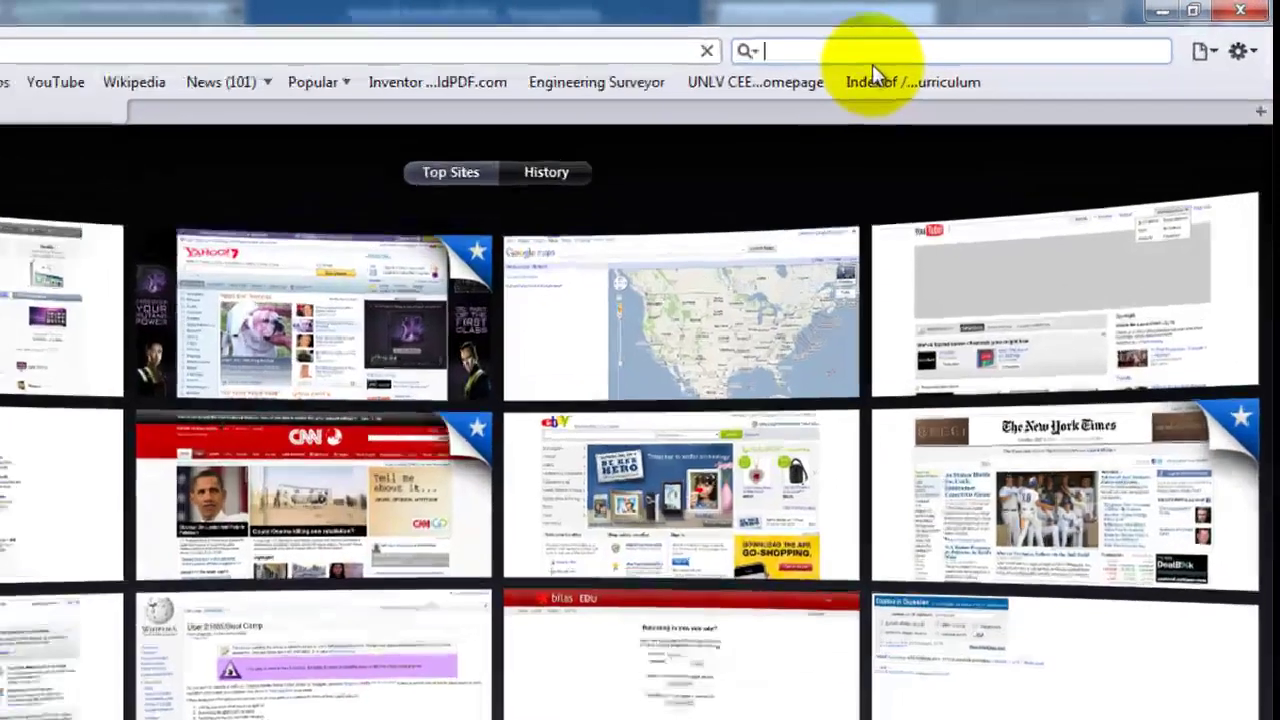
{"action": "type", "text": "a3 s"}
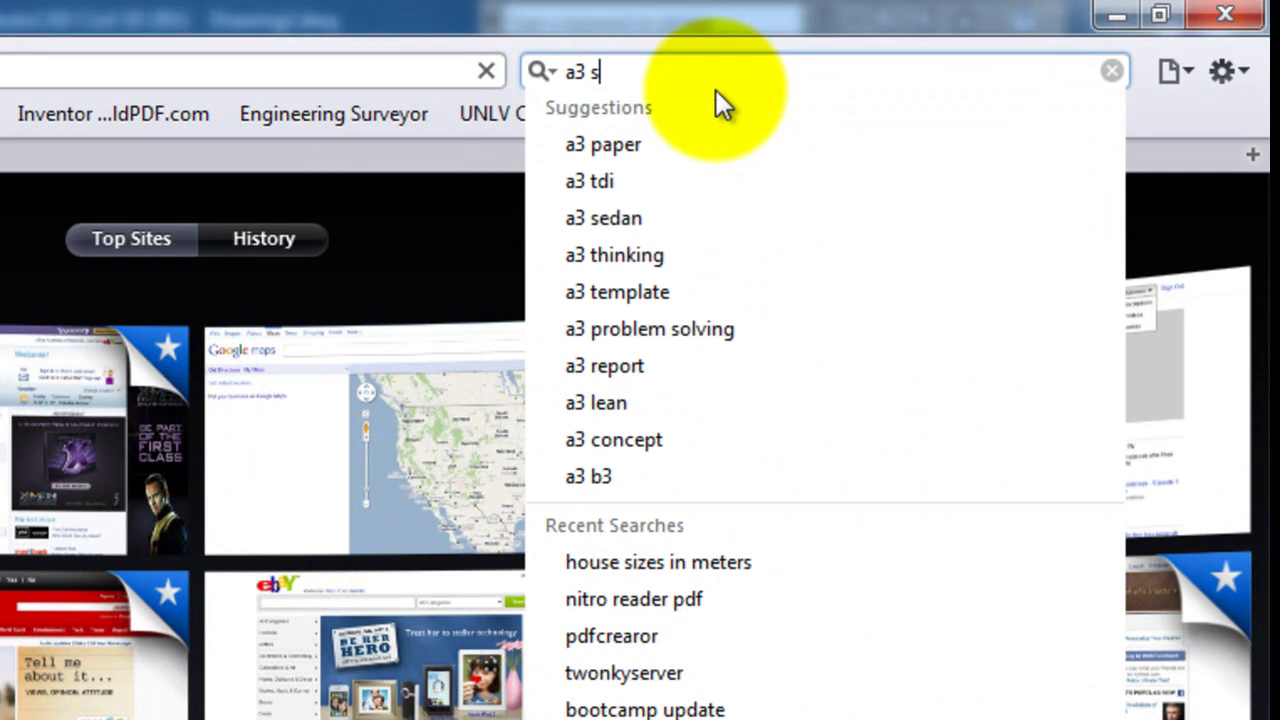
{"action": "type", "text": "heet siz"}
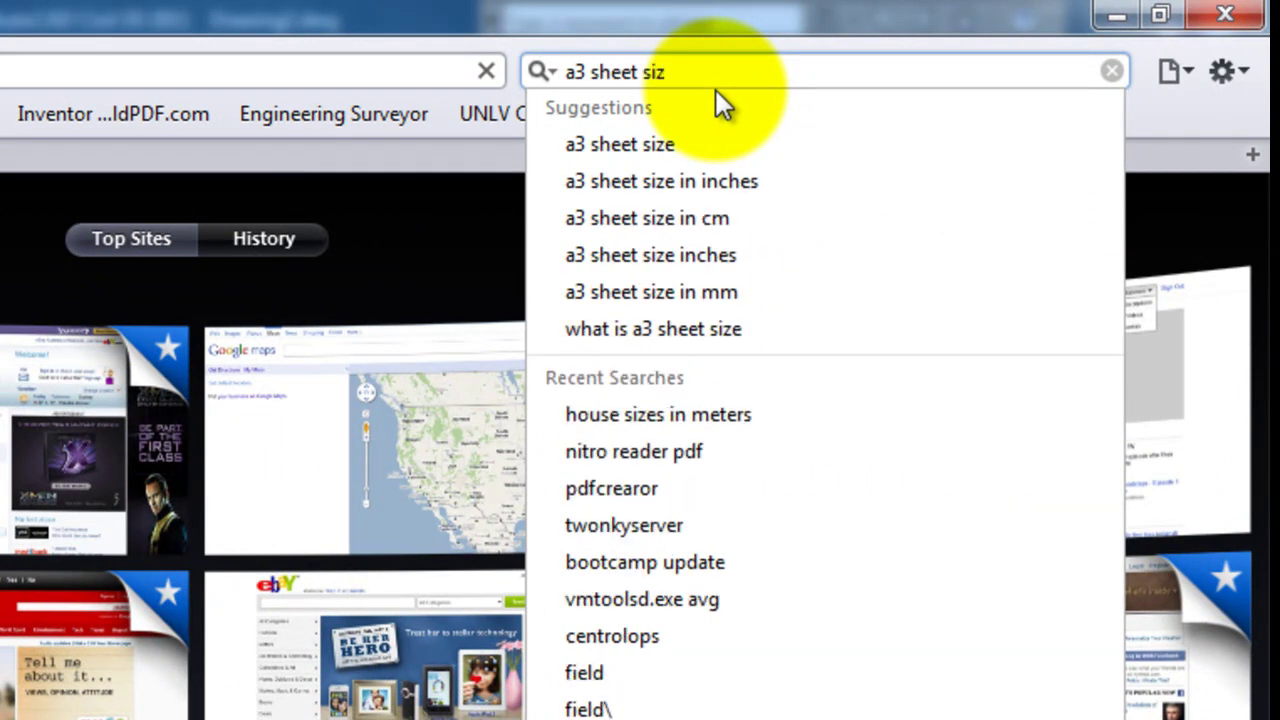
{"action": "type", "text": "e"}
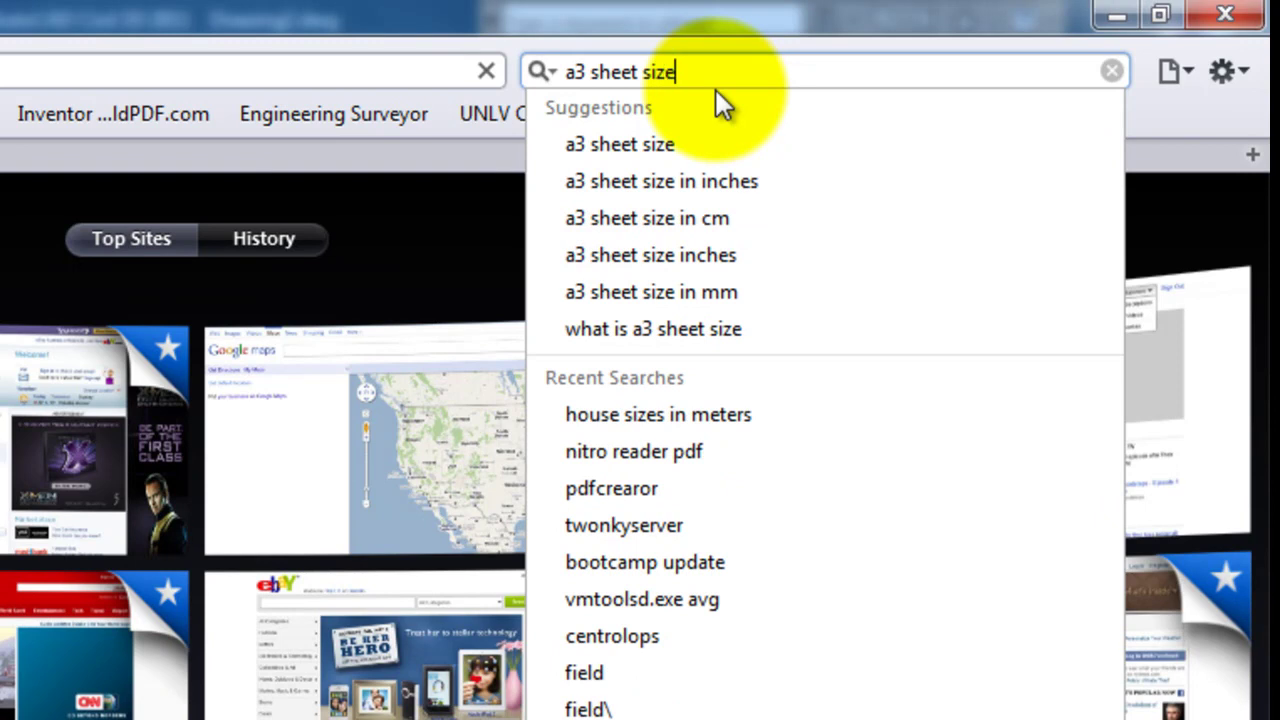
{"action": "key", "text": "Return"}
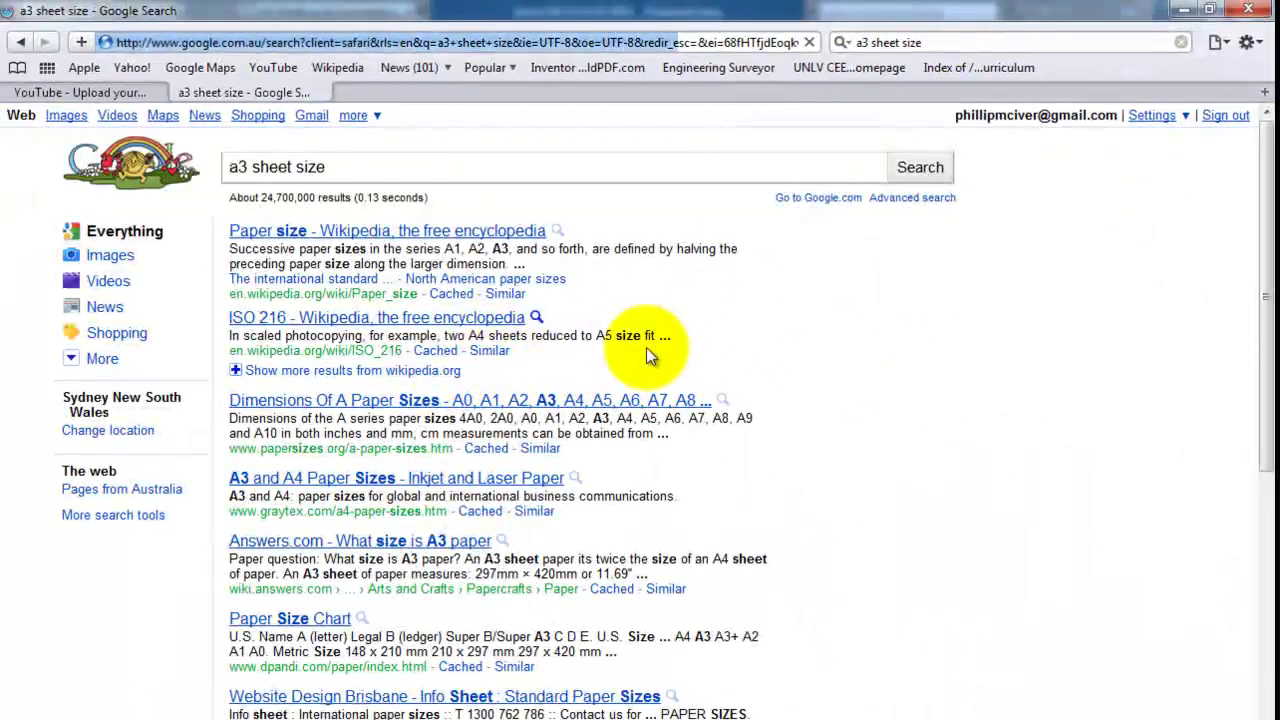
{"action": "right_click", "coordinate": [334, 408]}
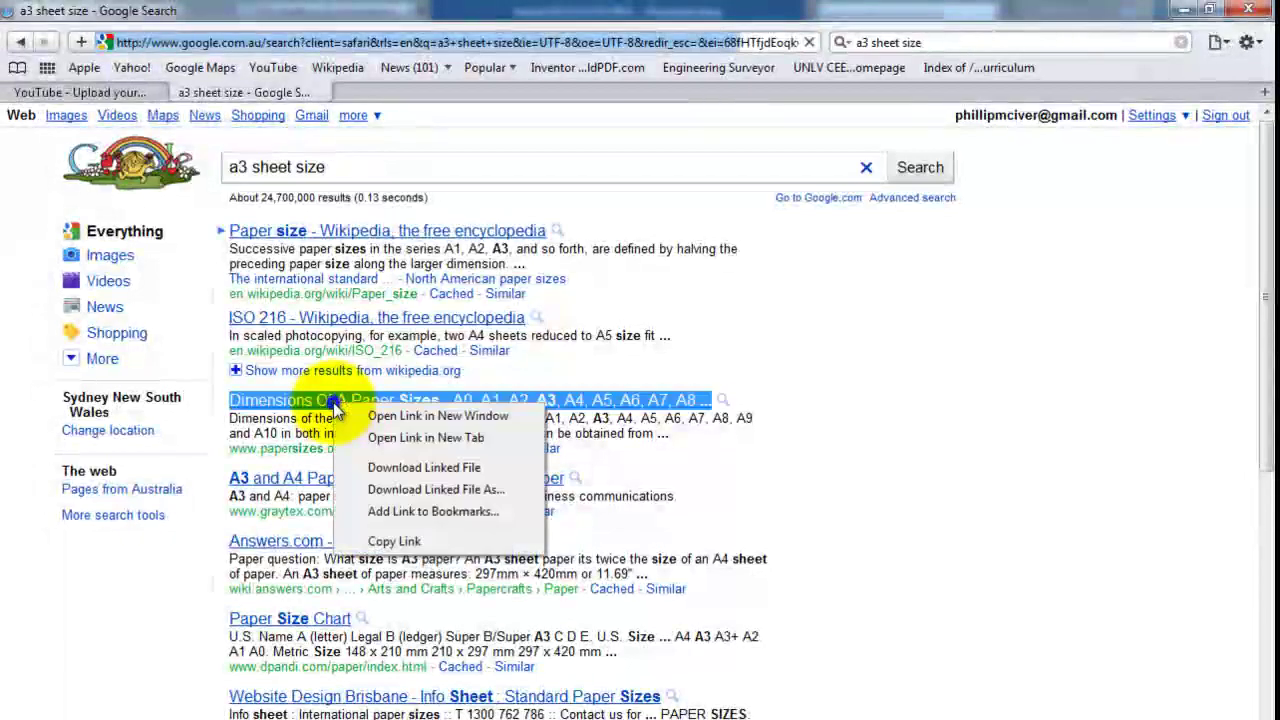
{"action": "left_click", "coordinate": [416, 437]}
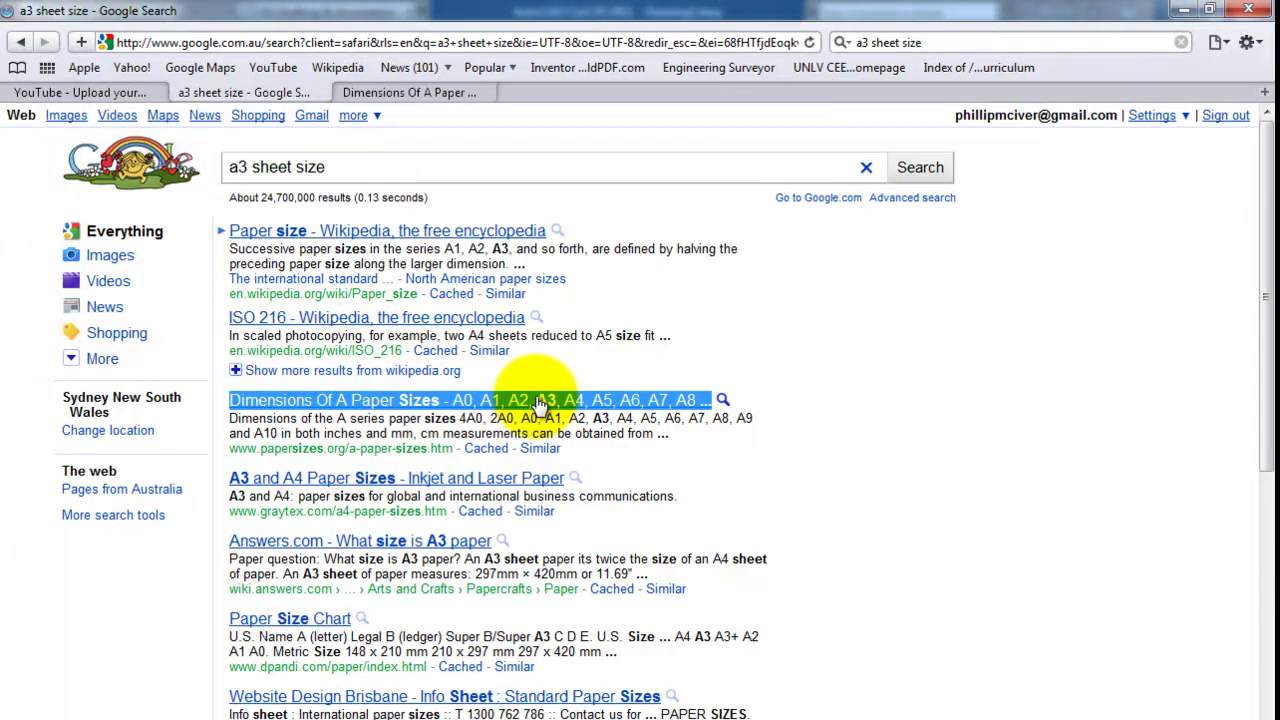
Step: In the paper sizes table, highlight the A3 dimensions 420 x 297 mm
{"action": "left_click", "coordinate": [398, 91]}
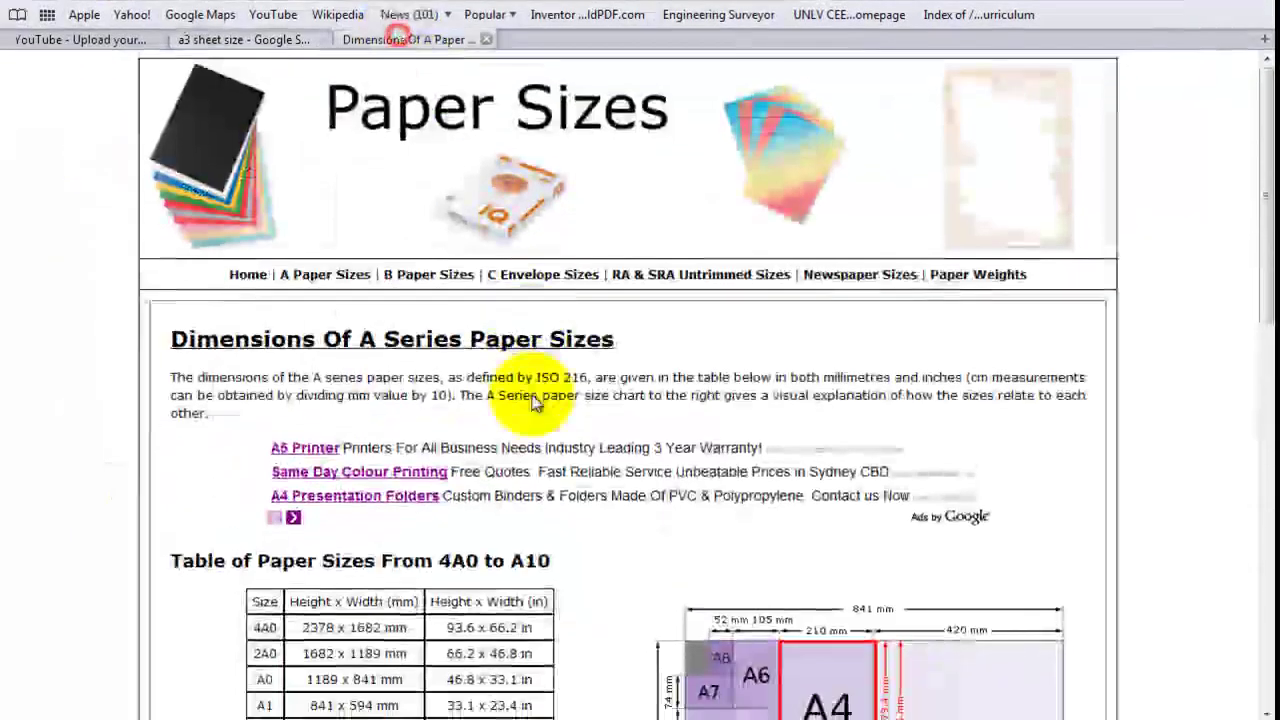
{"action": "scroll", "coordinate": [329, 400], "scroll_direction": "down", "scroll_amount": 5}
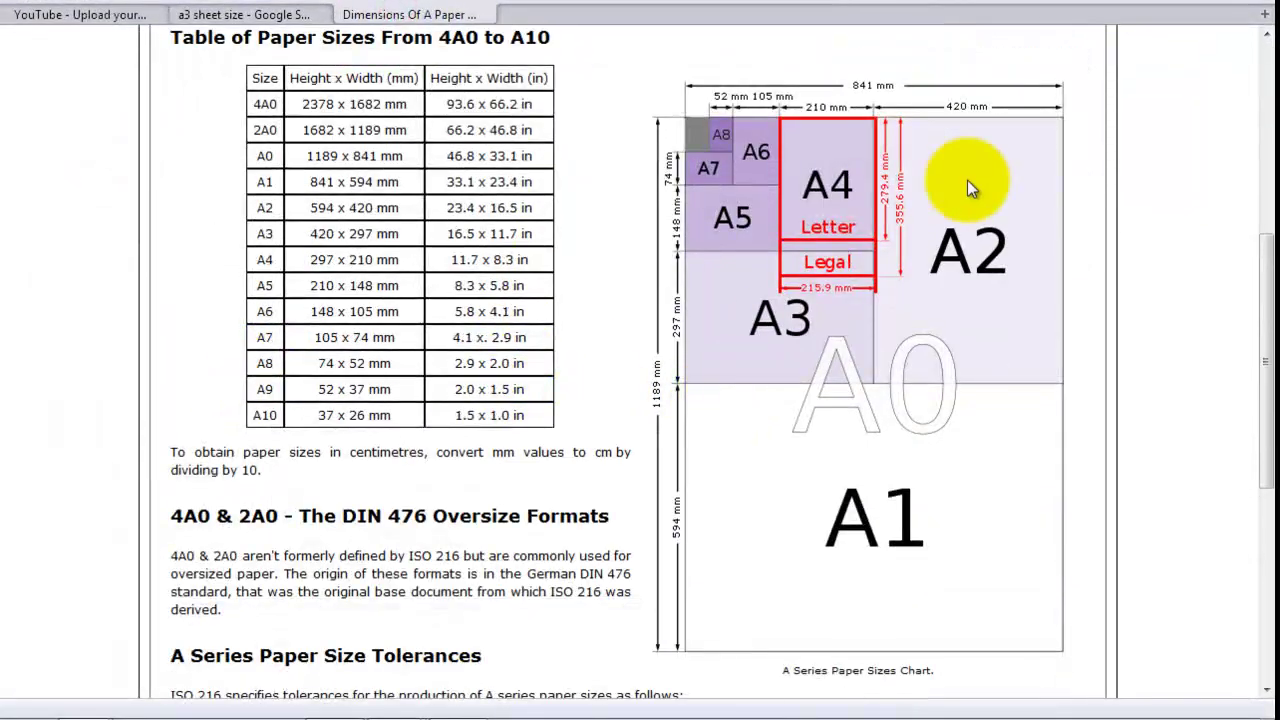
{"action": "scroll", "coordinate": [846, 263], "scroll_direction": "up", "scroll_amount": 5}
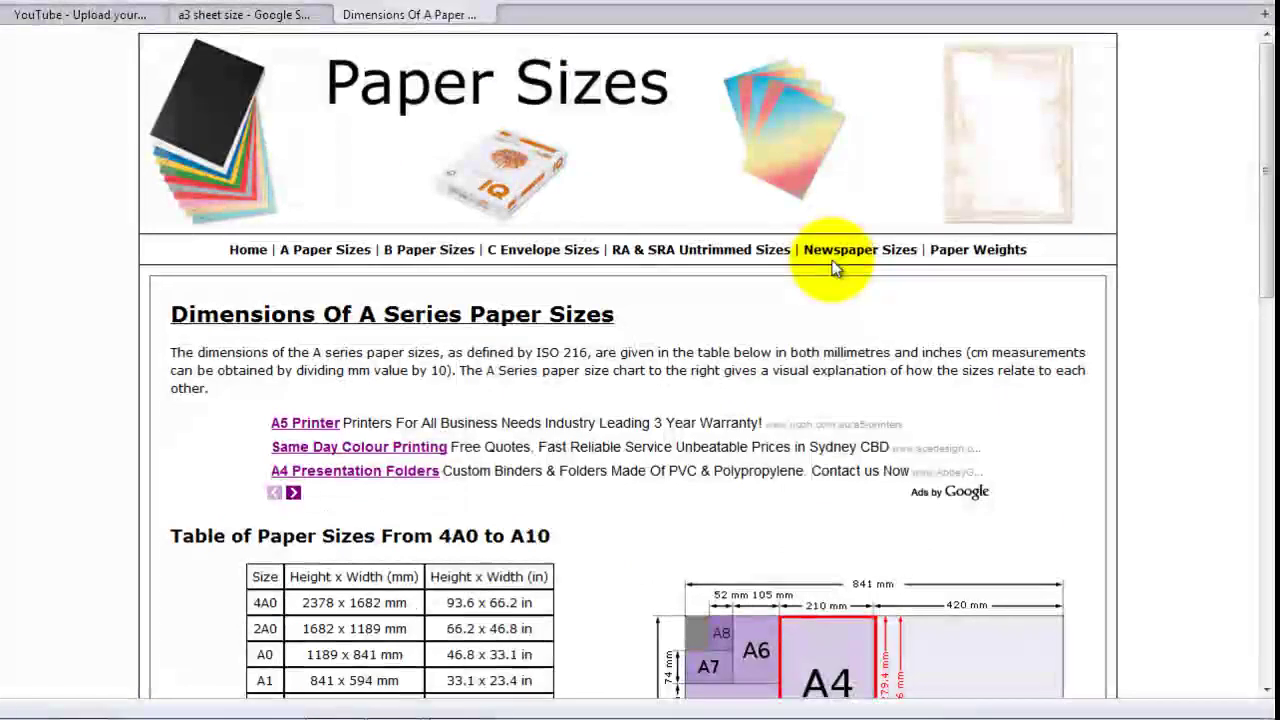
{"action": "scroll", "coordinate": [830, 262], "scroll_direction": "down", "scroll_amount": 5}
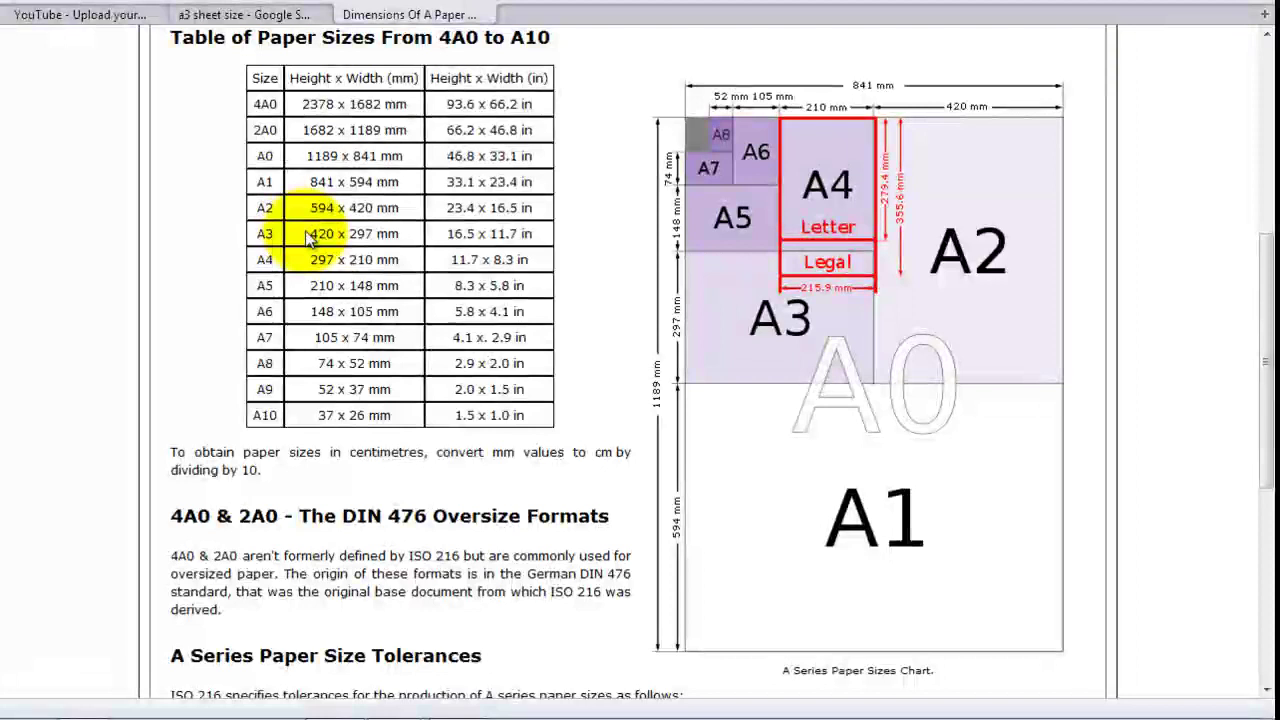
{"action": "left_click_drag", "start_coordinate": [310, 233], "coordinate": [378, 243]}
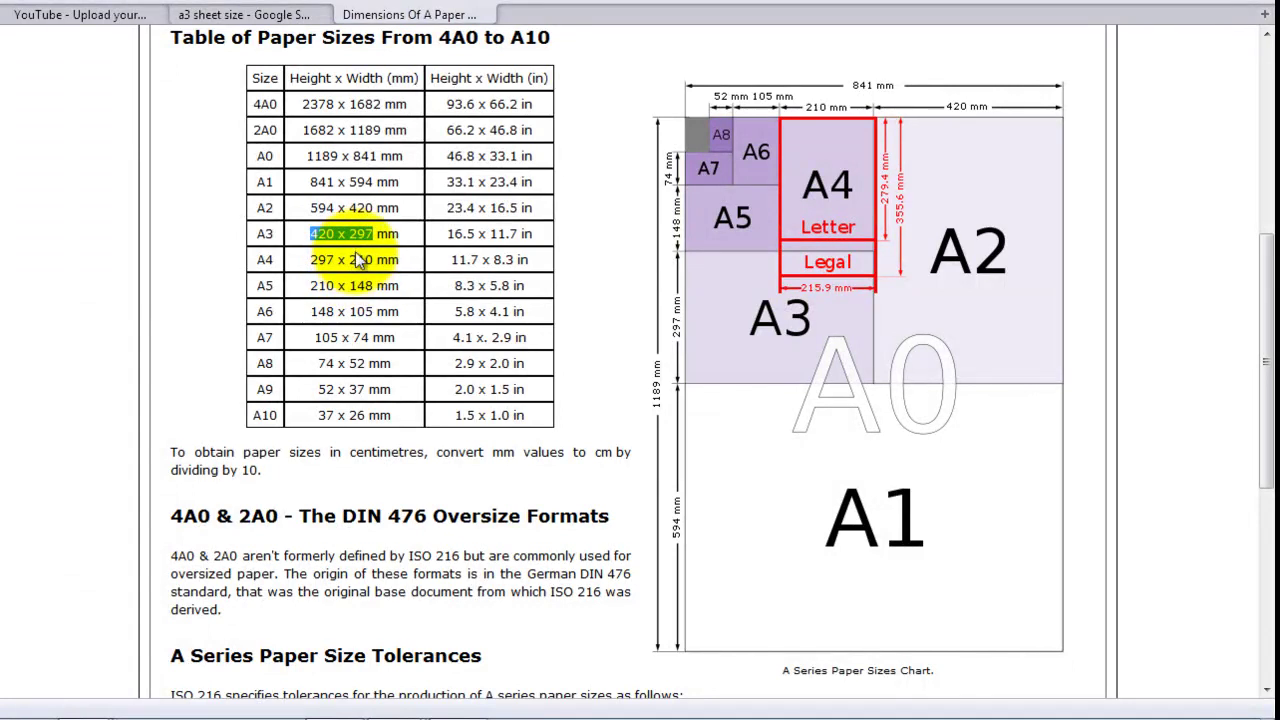
Step: Switch from the browser back to the AutoCAD drawing via the taskbar
{"action": "mouse_move", "coordinate": [509, 697]}
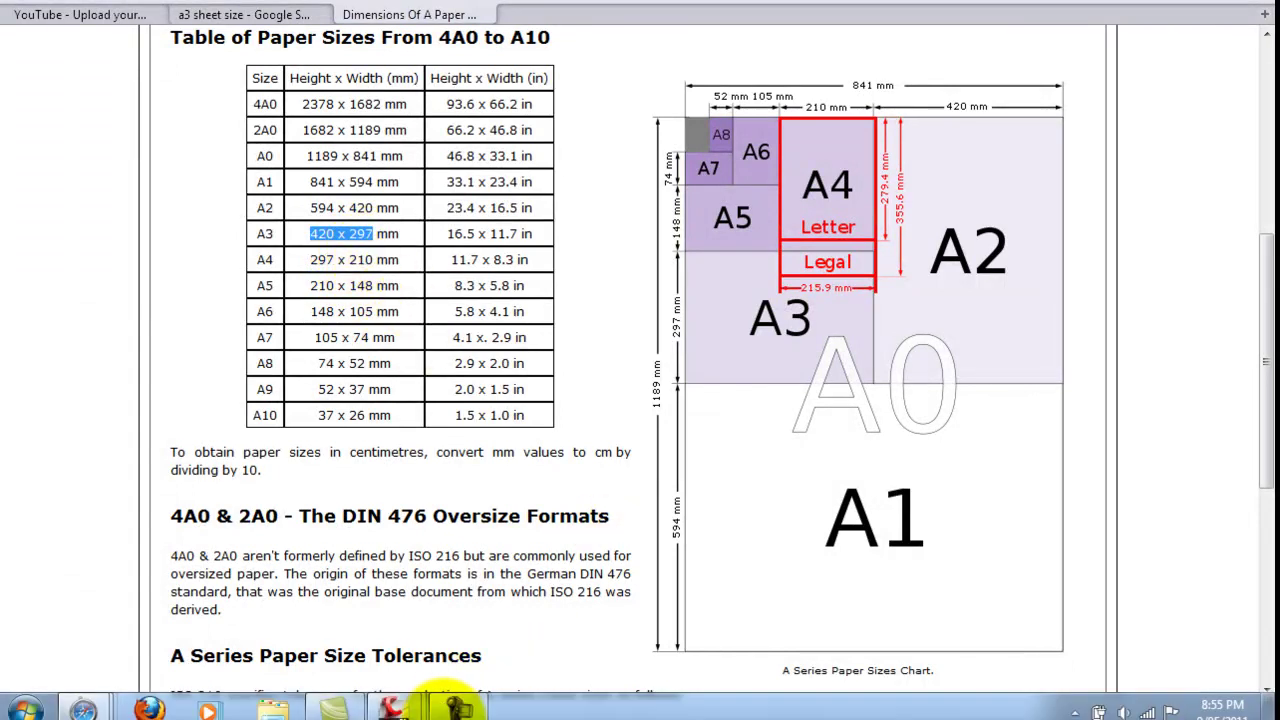
{"action": "left_click", "coordinate": [393, 697]}
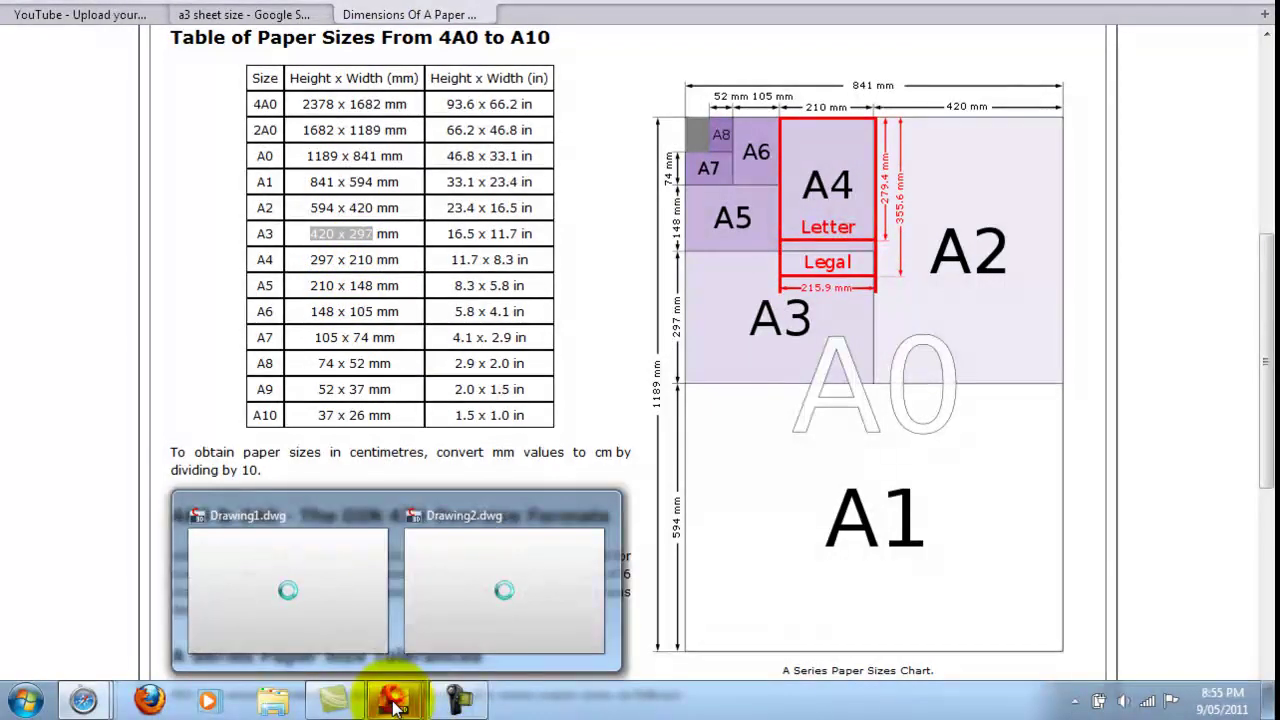
{"action": "left_click", "coordinate": [249, 591]}
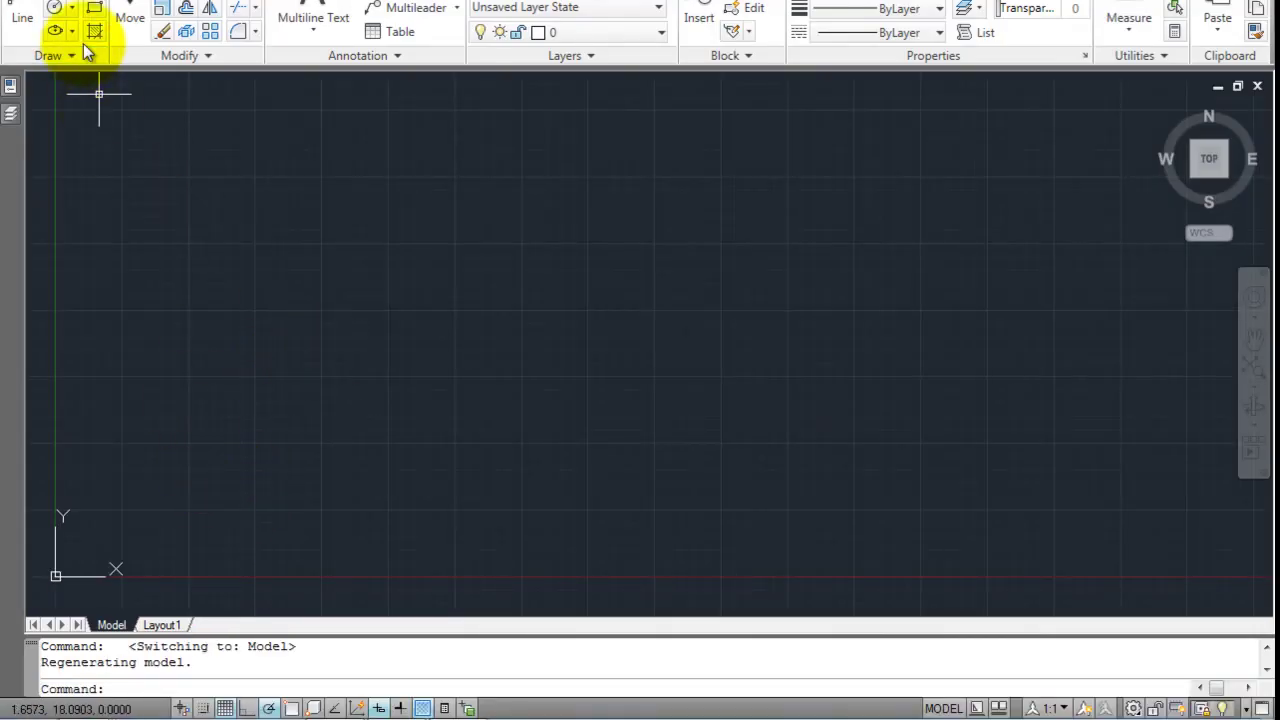
Step: Draw a rectangle from corner 0,0 with width 420 and height 297
{"action": "left_click", "coordinate": [93, 10]}
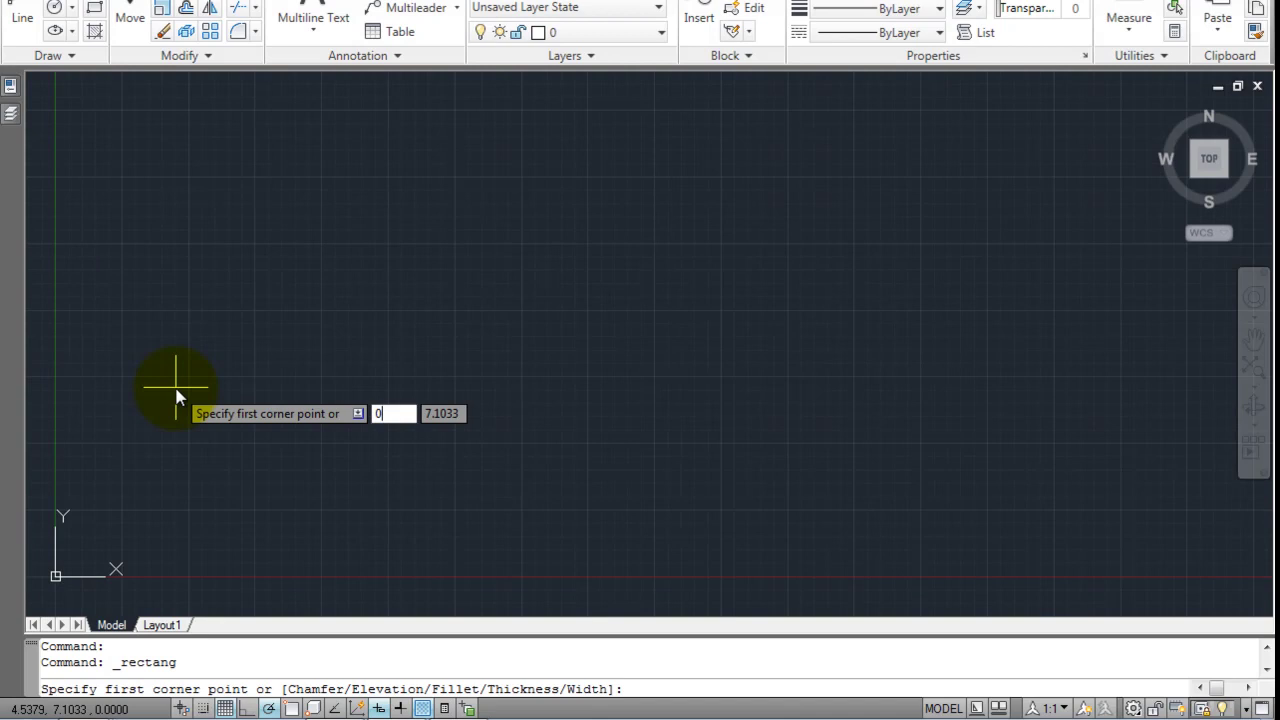
{"action": "key", "text": "Tab"}
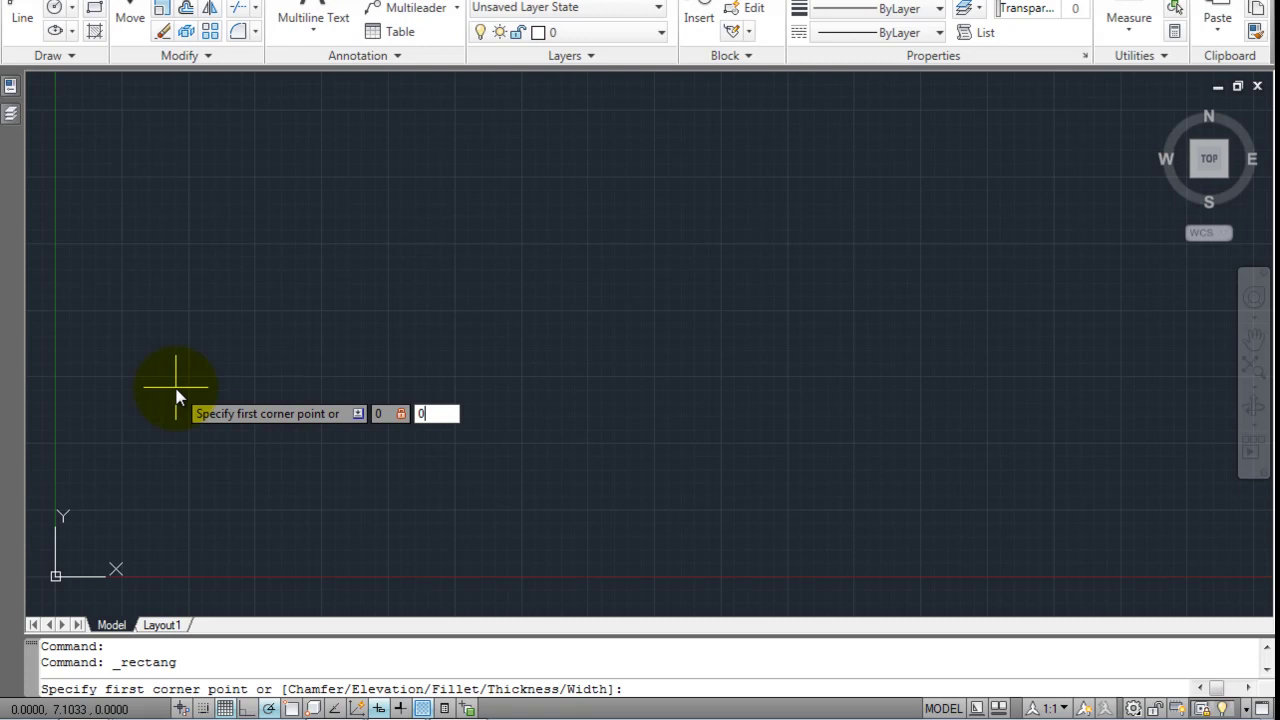
{"action": "type", "text": "0"}
{"action": "key", "text": "Return"}
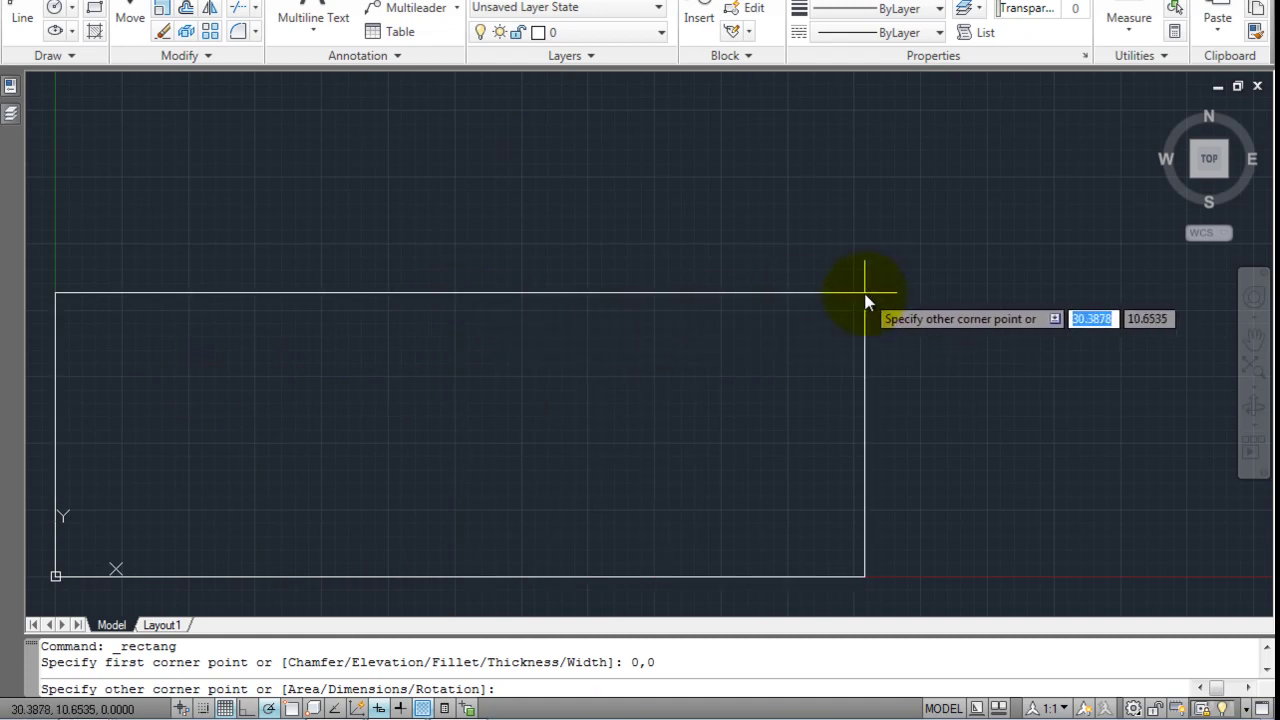
{"action": "type", "text": "420"}
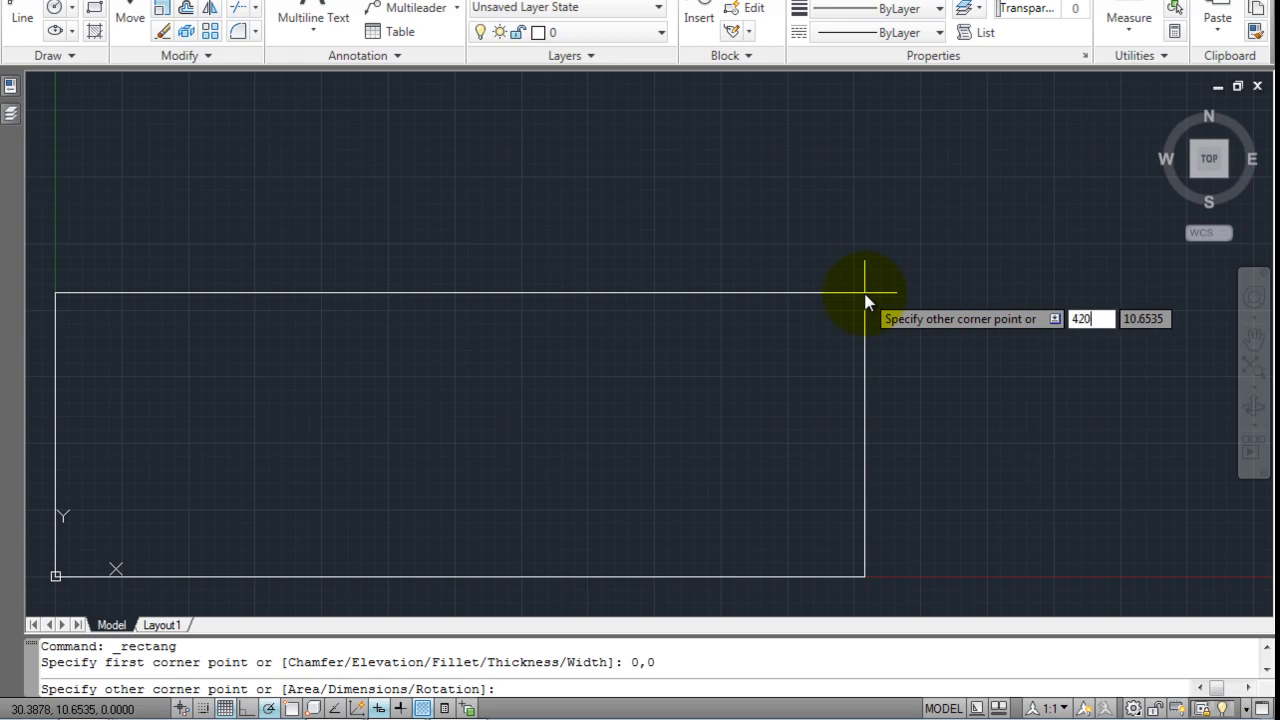
{"action": "key", "text": "Tab"}
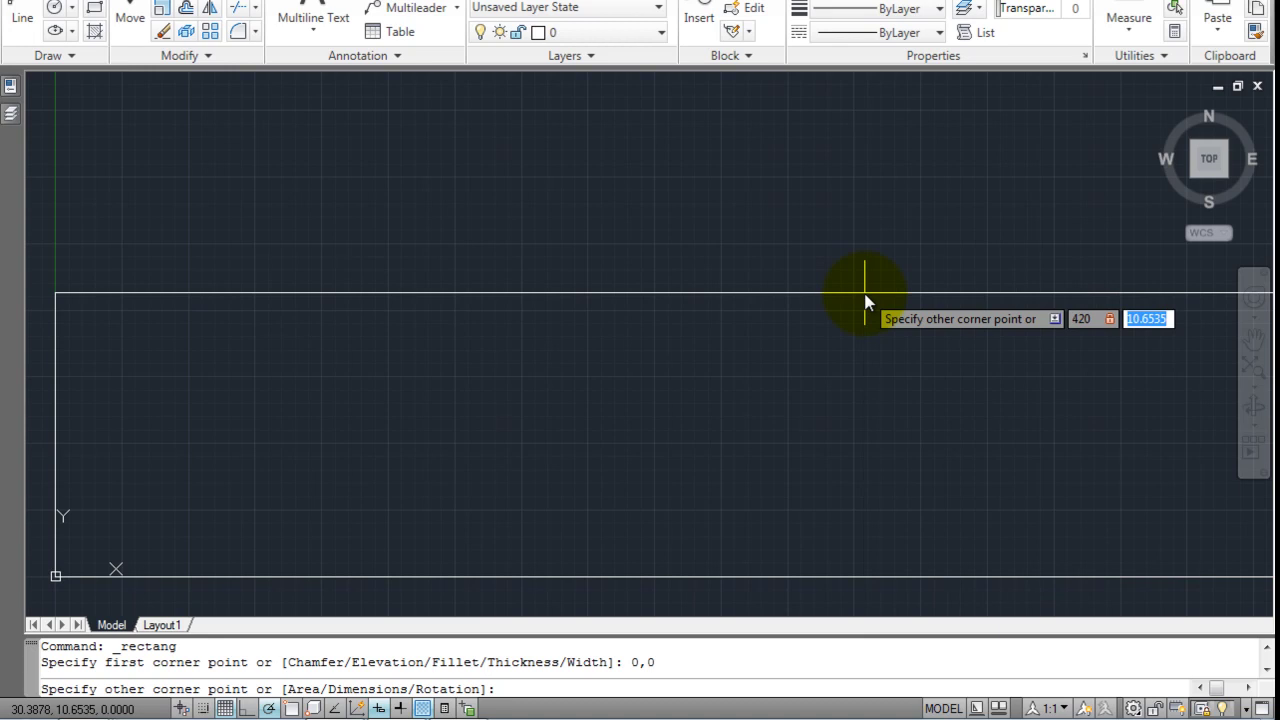
{"action": "type", "text": "297"}
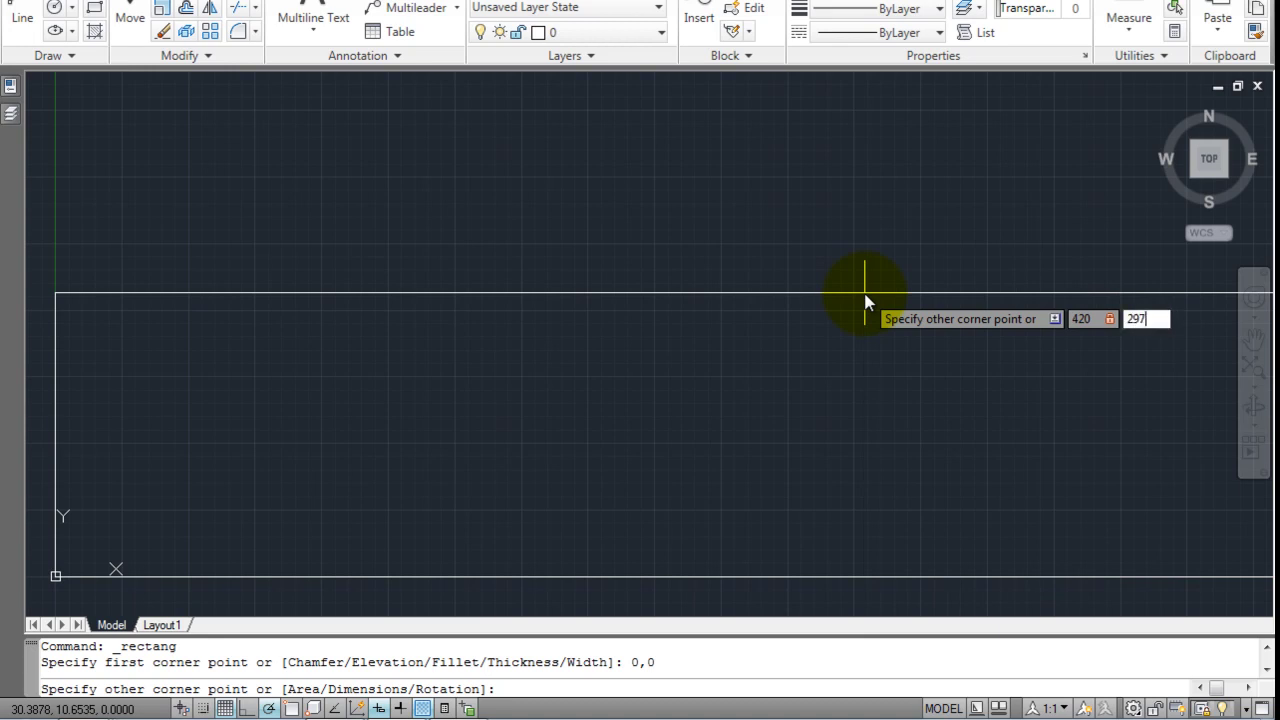
{"action": "key", "text": "Return"}
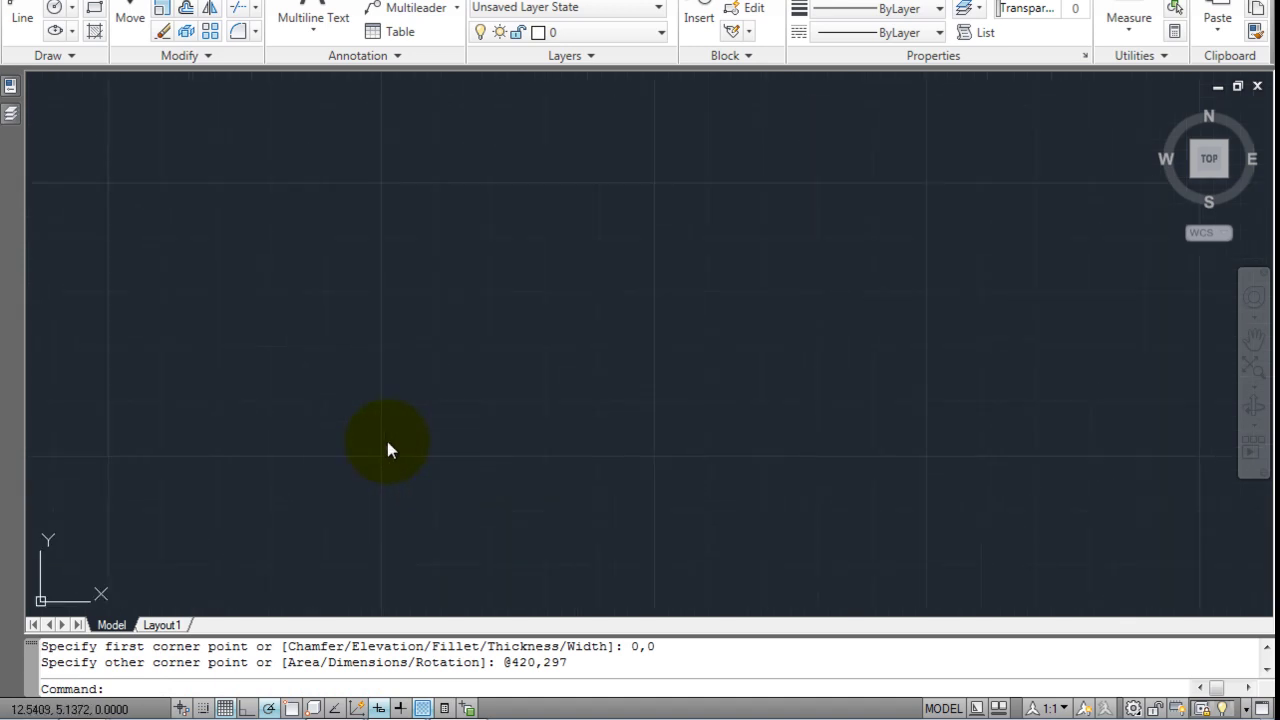
Step: Zoom out, pan and zoom to extents so the whole 420 x 297 rectangle fills the view
{"action": "scroll", "coordinate": [387, 441], "scroll_direction": "down", "scroll_amount": 4}
{"action": "scroll", "coordinate": [575, 352], "scroll_direction": "down", "scroll_amount": 3}
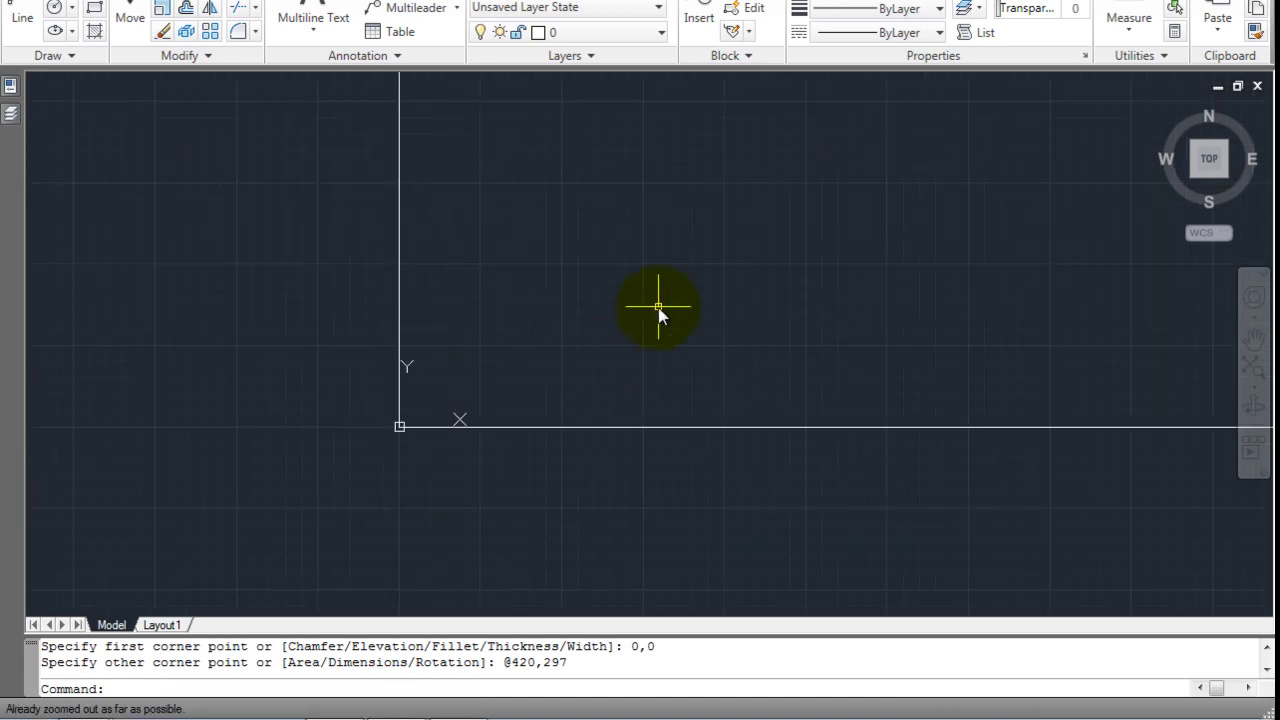
{"action": "middle_click_drag", "start_coordinate": [774, 274], "coordinate": [457, 406]}
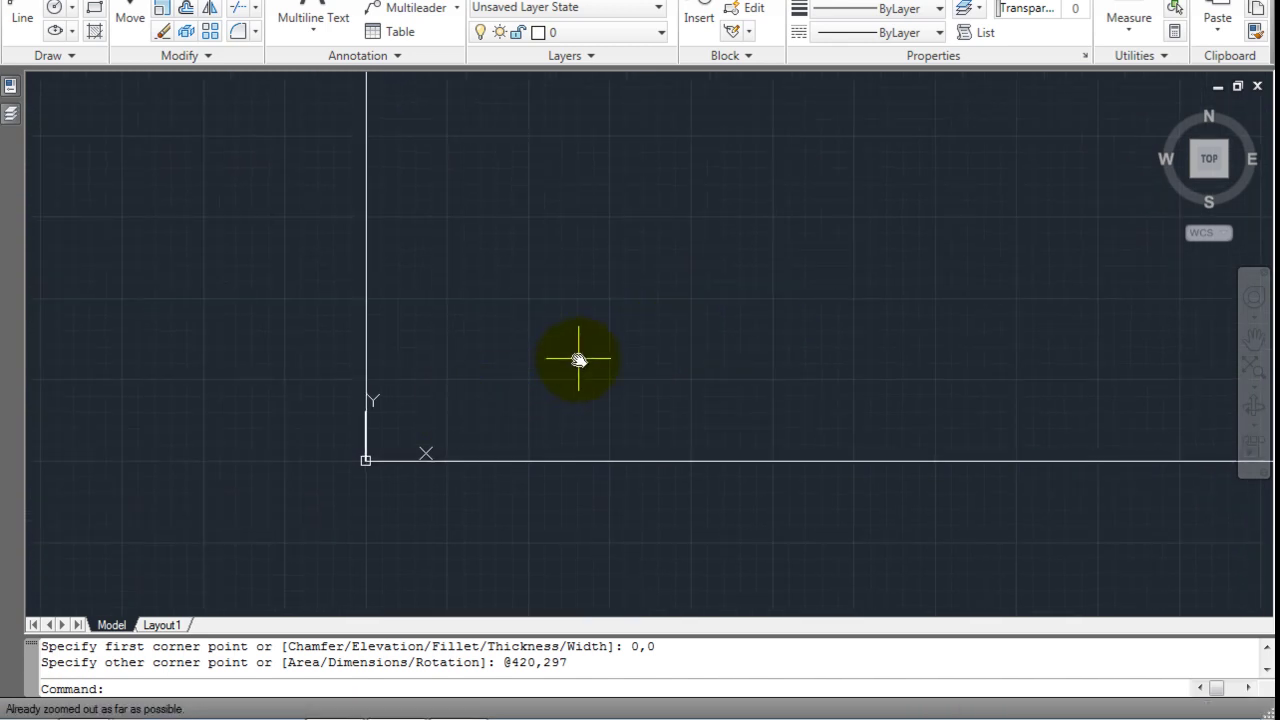
{"action": "left_click", "coordinate": [1262, 363]}
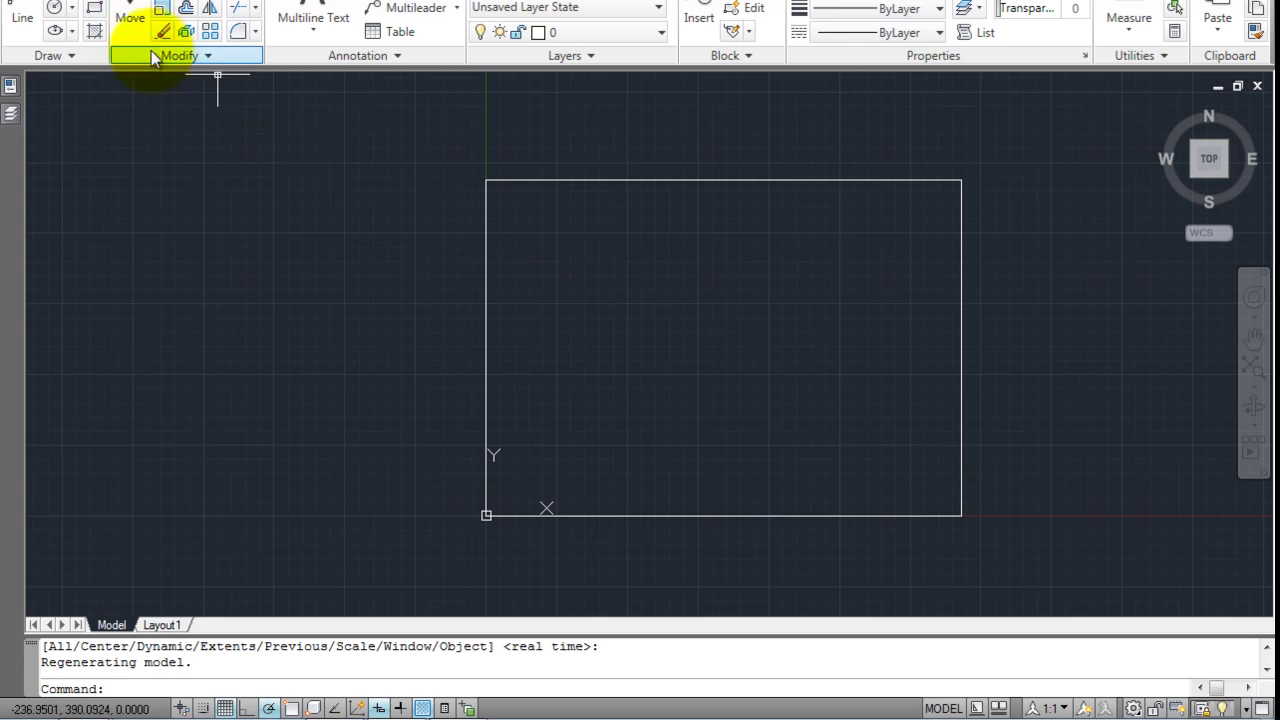
Step: Draw a smaller inner border rectangle by picking two corners inside the A3 outline
{"action": "left_click", "coordinate": [95, 9]}
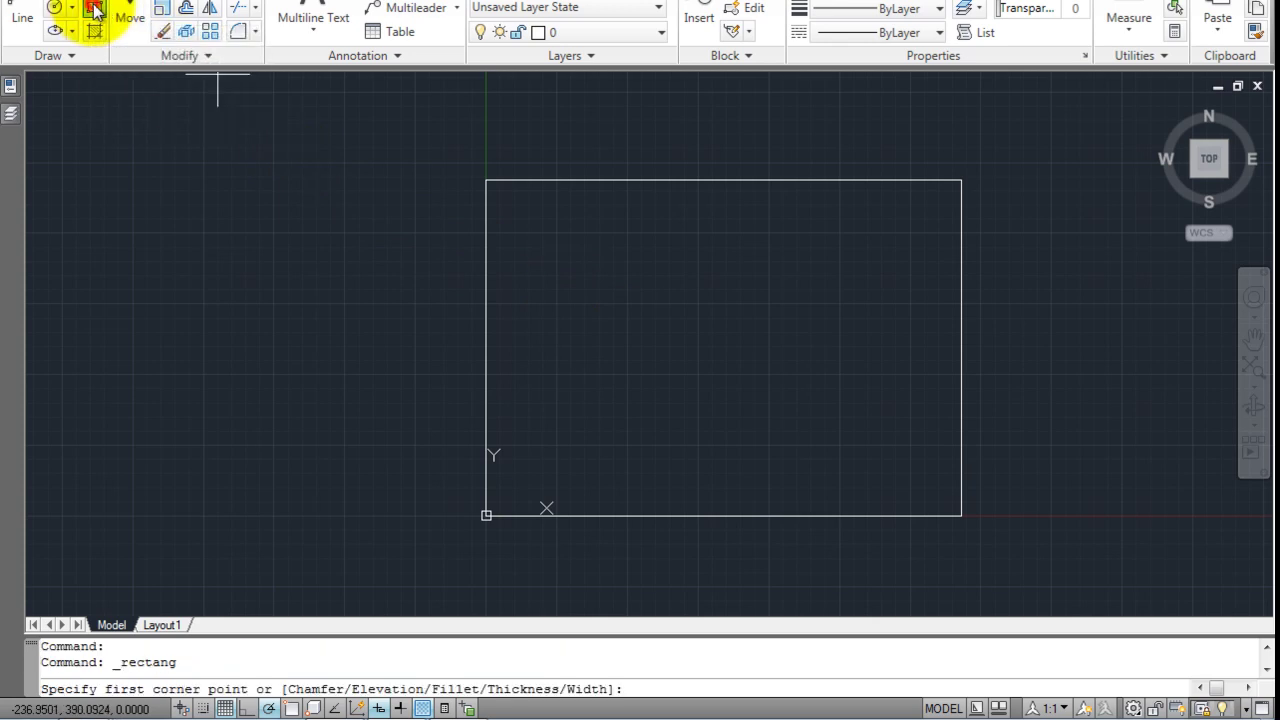
{"action": "left_click", "coordinate": [513, 204]}
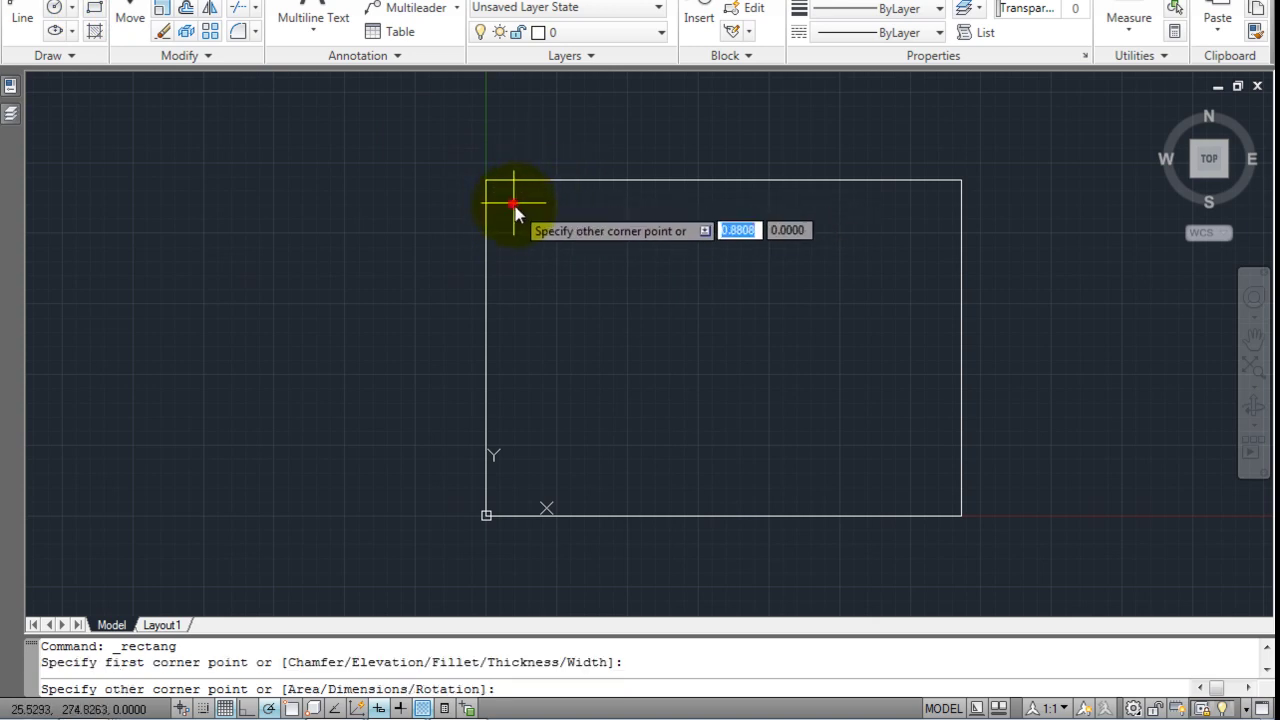
{"action": "left_click", "coordinate": [930, 485]}
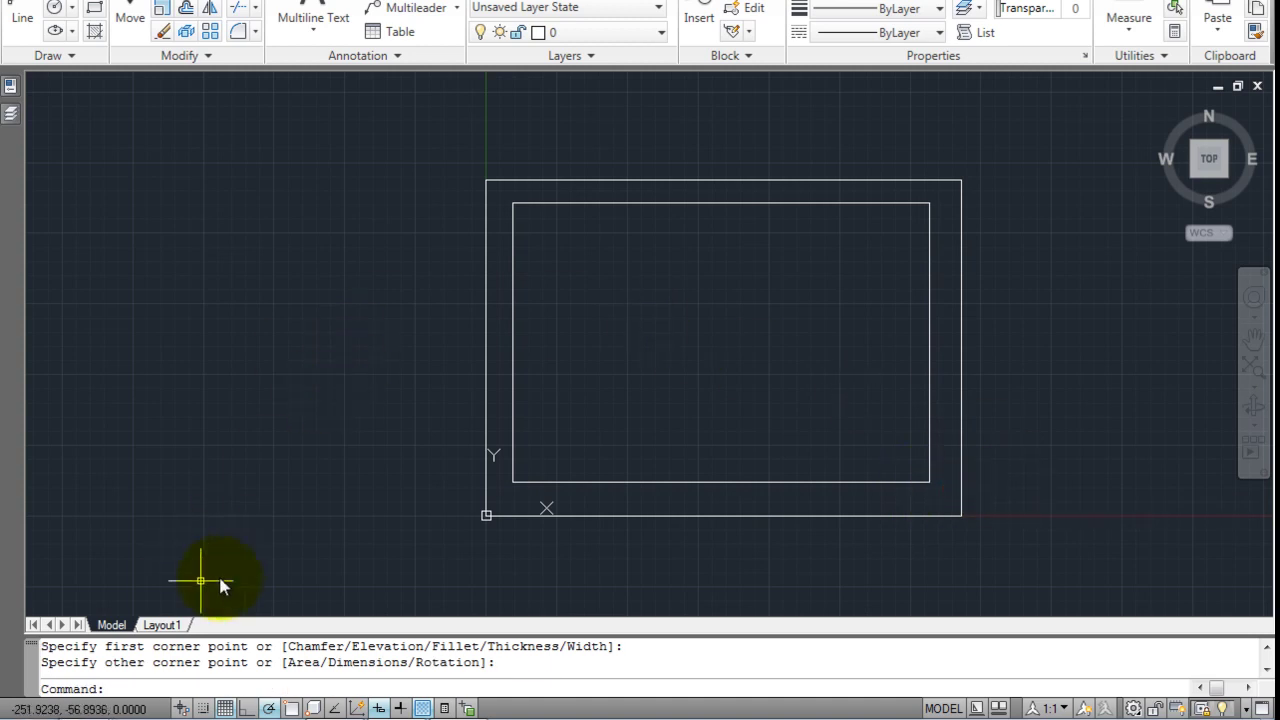
{"action": "left_click", "coordinate": [12, 3]}
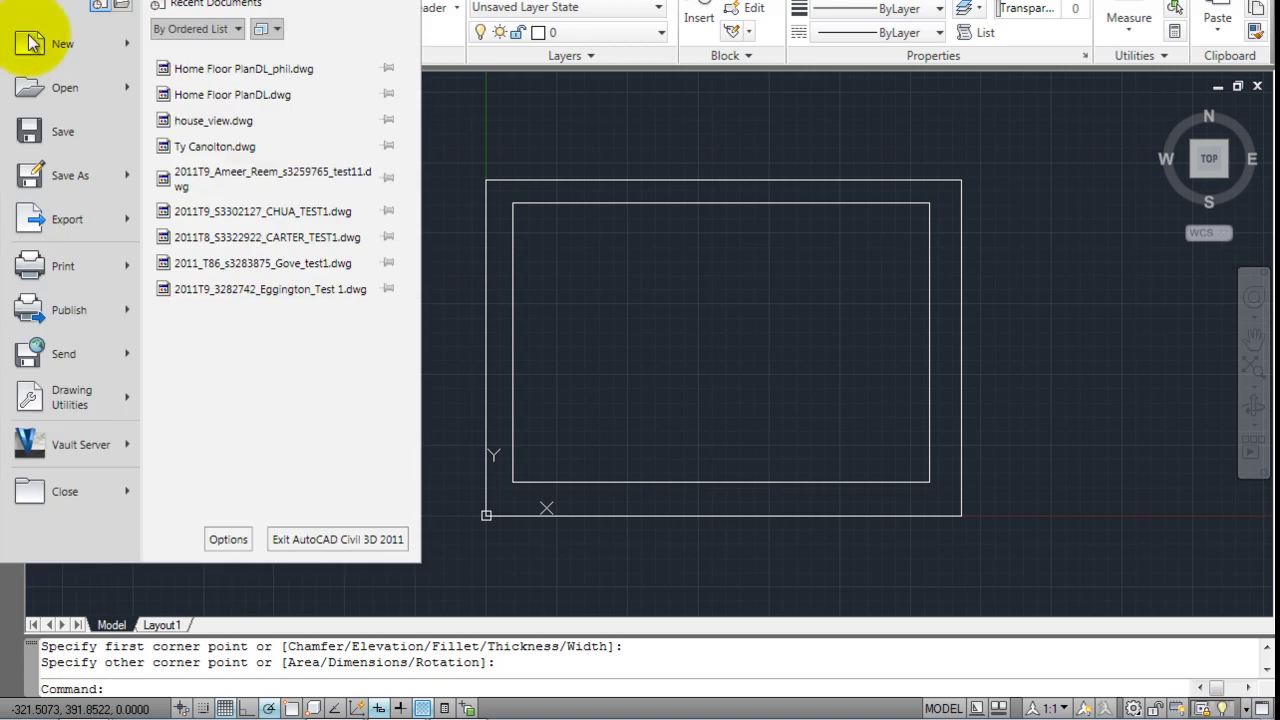
{"action": "mouse_move", "coordinate": [60, 271]}
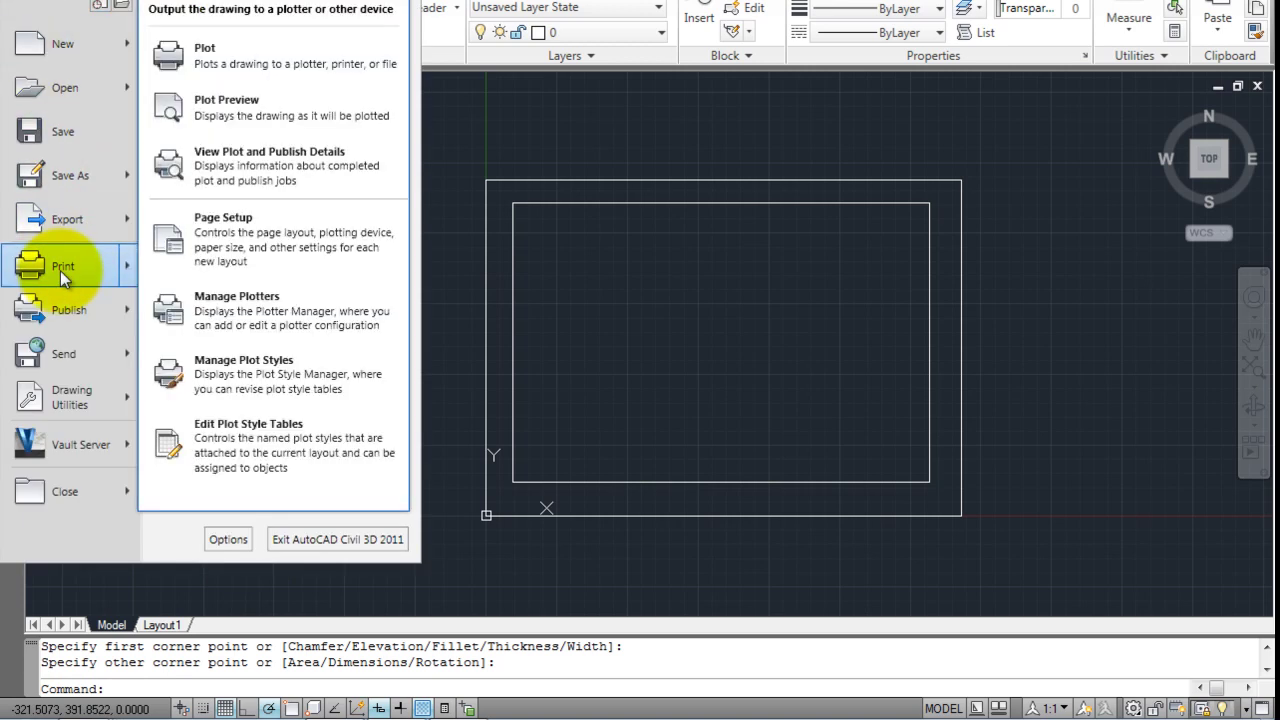
Step: Close the application menu and switch to the Layout1 paper layout
{"action": "left_click", "coordinate": [20, 5]}
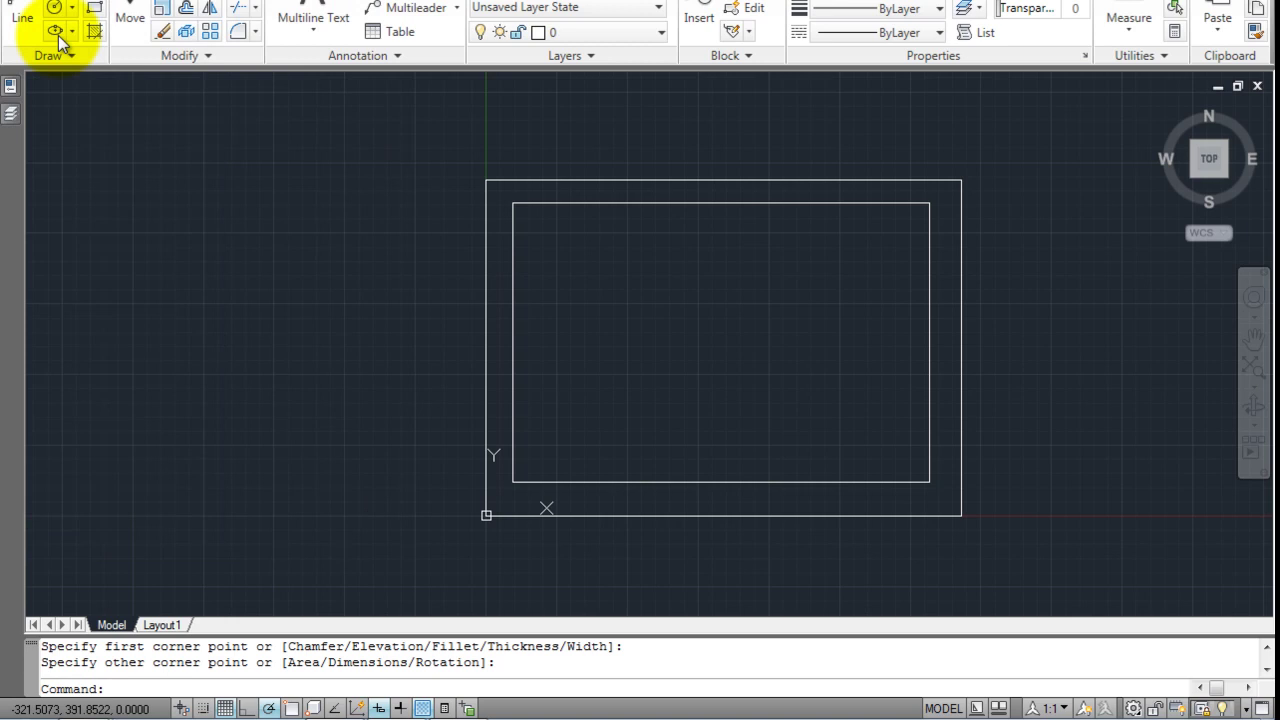
{"action": "left_click", "coordinate": [160, 624]}
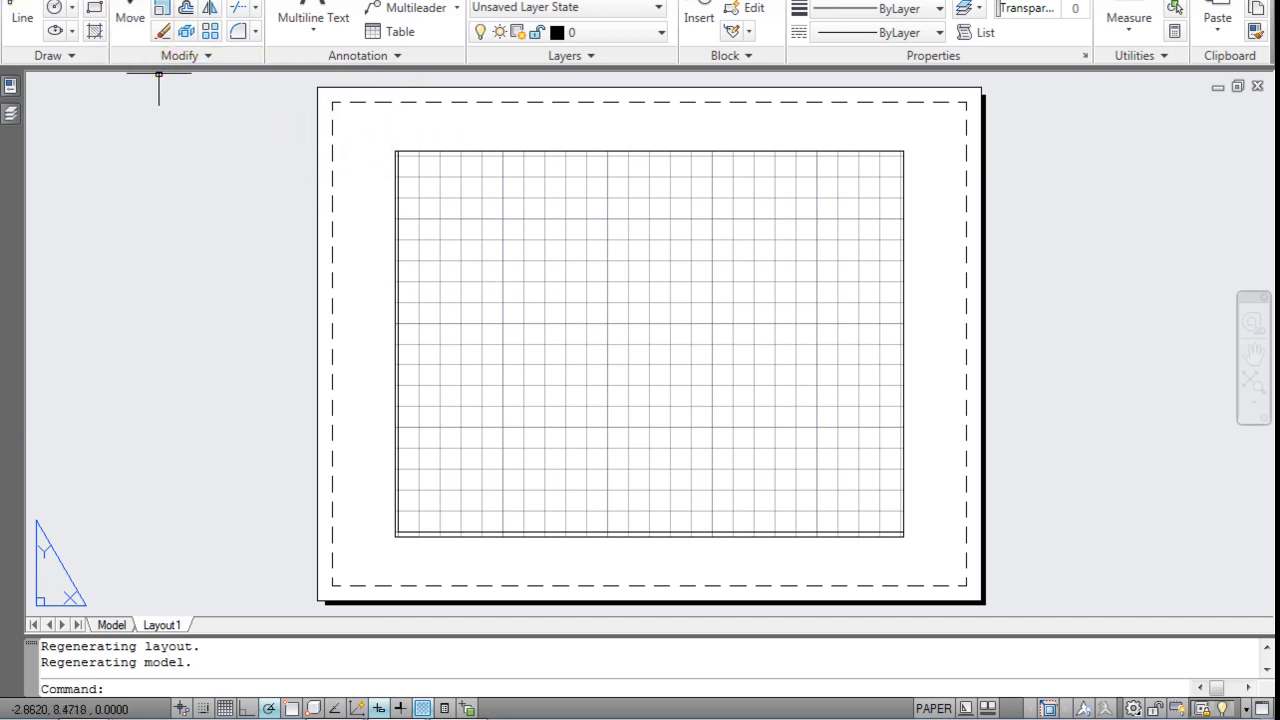
Step: In model space, draw a horizontal Ortho line across the inner border's bottom as the title block divider
{"action": "left_click", "coordinate": [112, 624]}
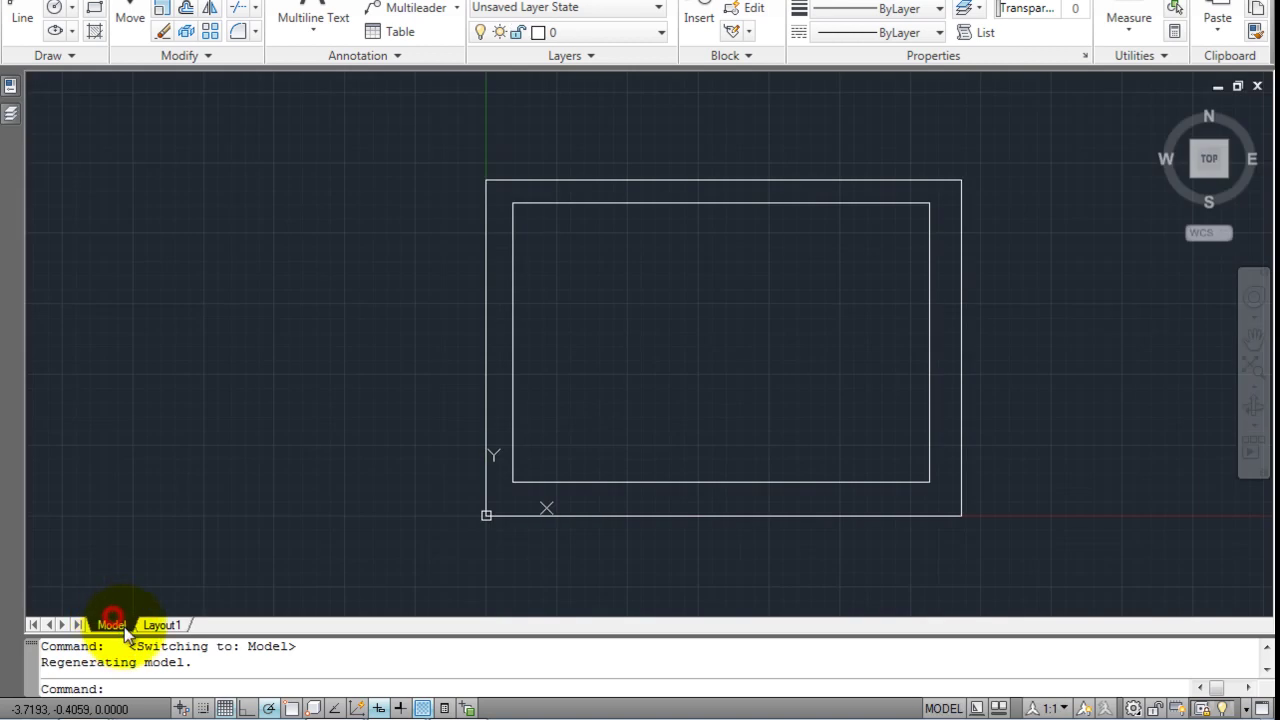
{"action": "left_click", "coordinate": [20, 10]}
{"action": "scroll", "coordinate": [690, 470], "scroll_direction": "down", "scroll_amount": 4}
{"action": "scroll", "coordinate": [652, 466], "scroll_direction": "up", "scroll_amount": 6}
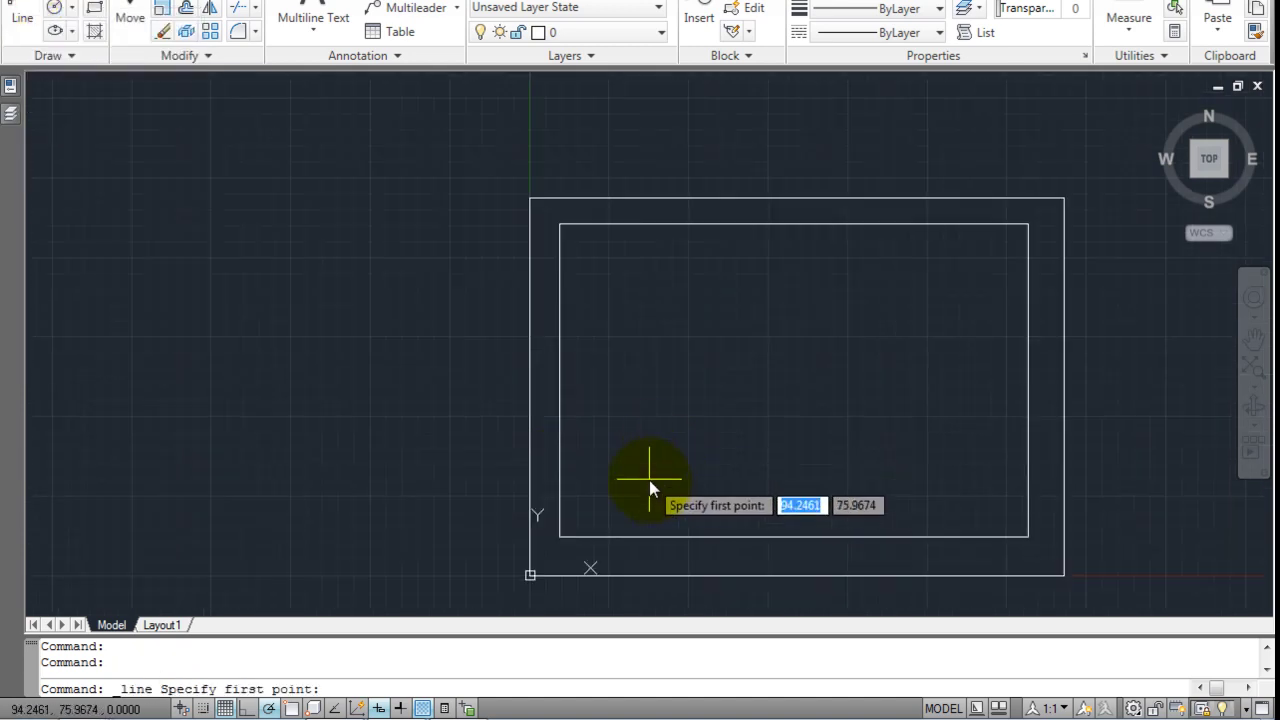
{"action": "scroll", "coordinate": [743, 517], "scroll_direction": "up", "scroll_amount": 1}
{"action": "middle_click_drag", "start_coordinate": [743, 517], "coordinate": [539, 396]}
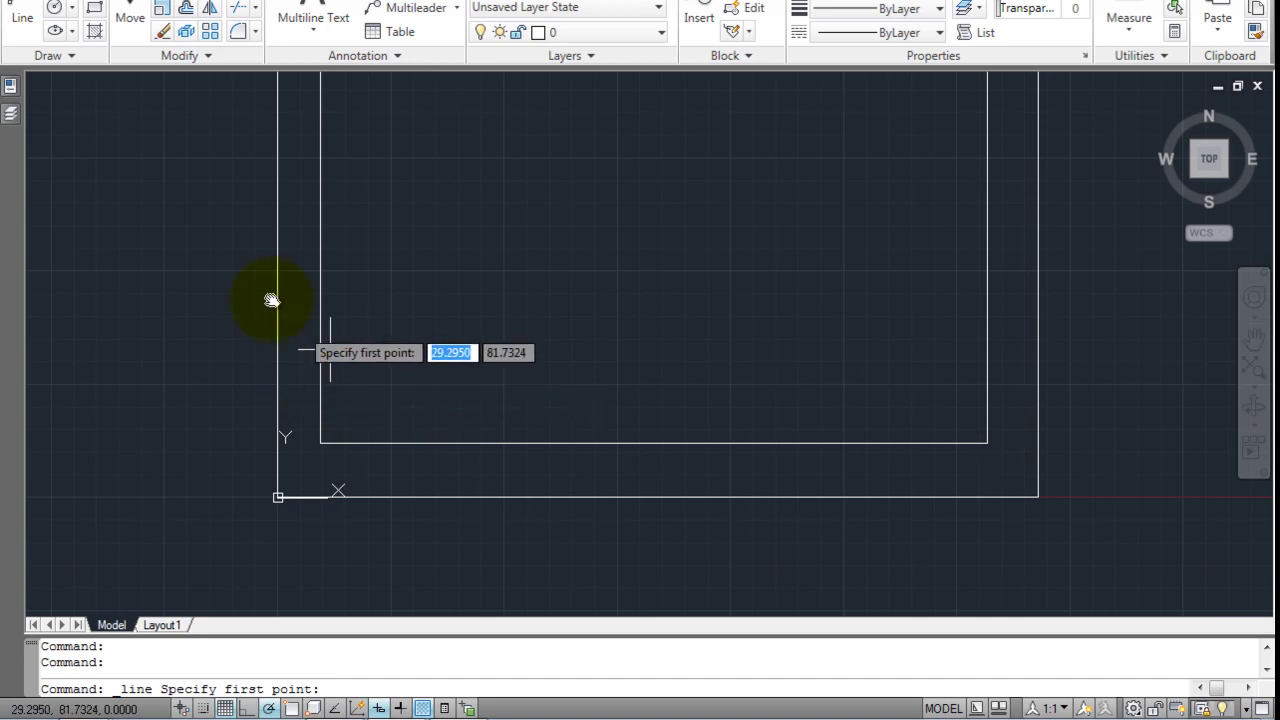
{"action": "left_click", "coordinate": [310, 384]}
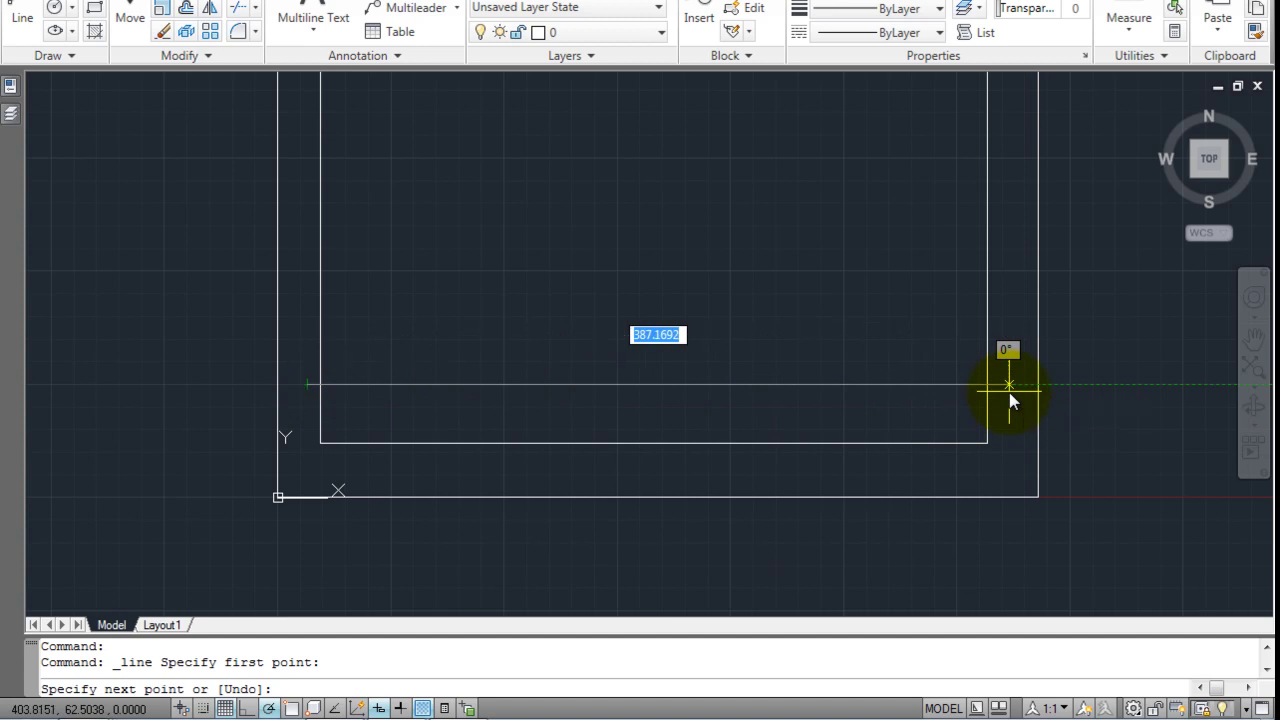
{"action": "key", "text": "F8"}
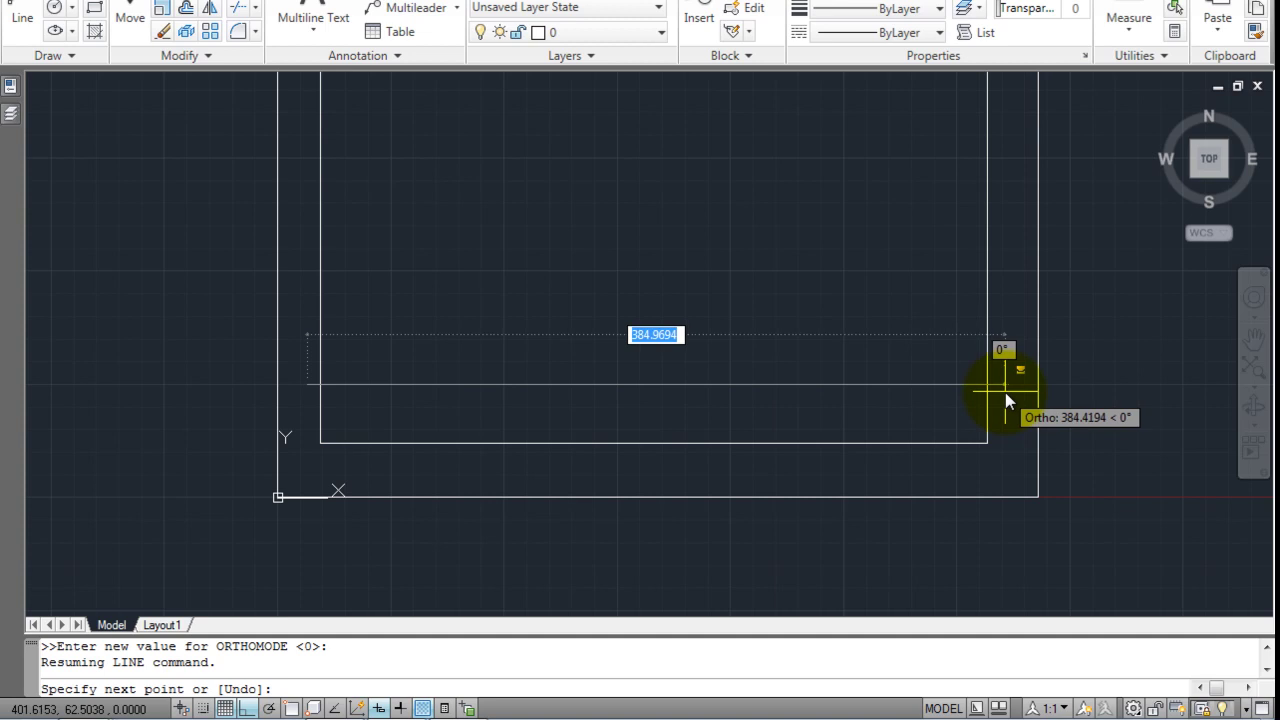
{"action": "left_click", "coordinate": [1005, 392]}
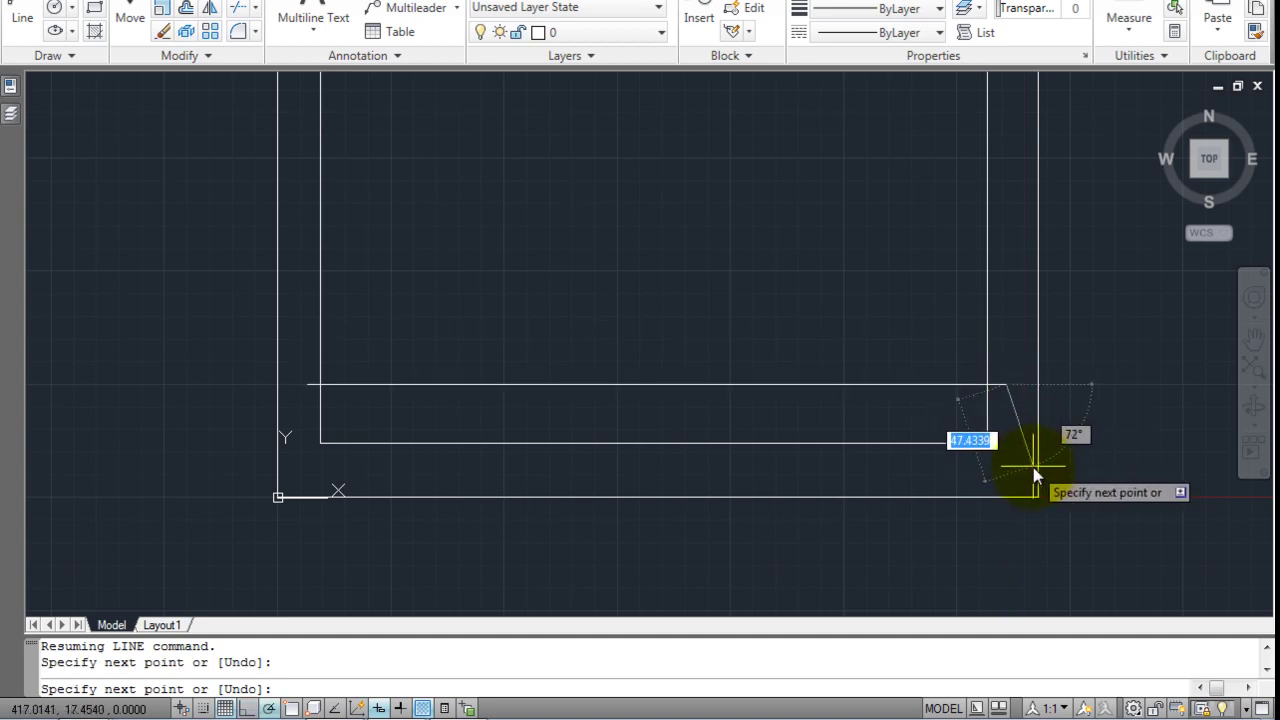
{"action": "key", "text": "Escape"}
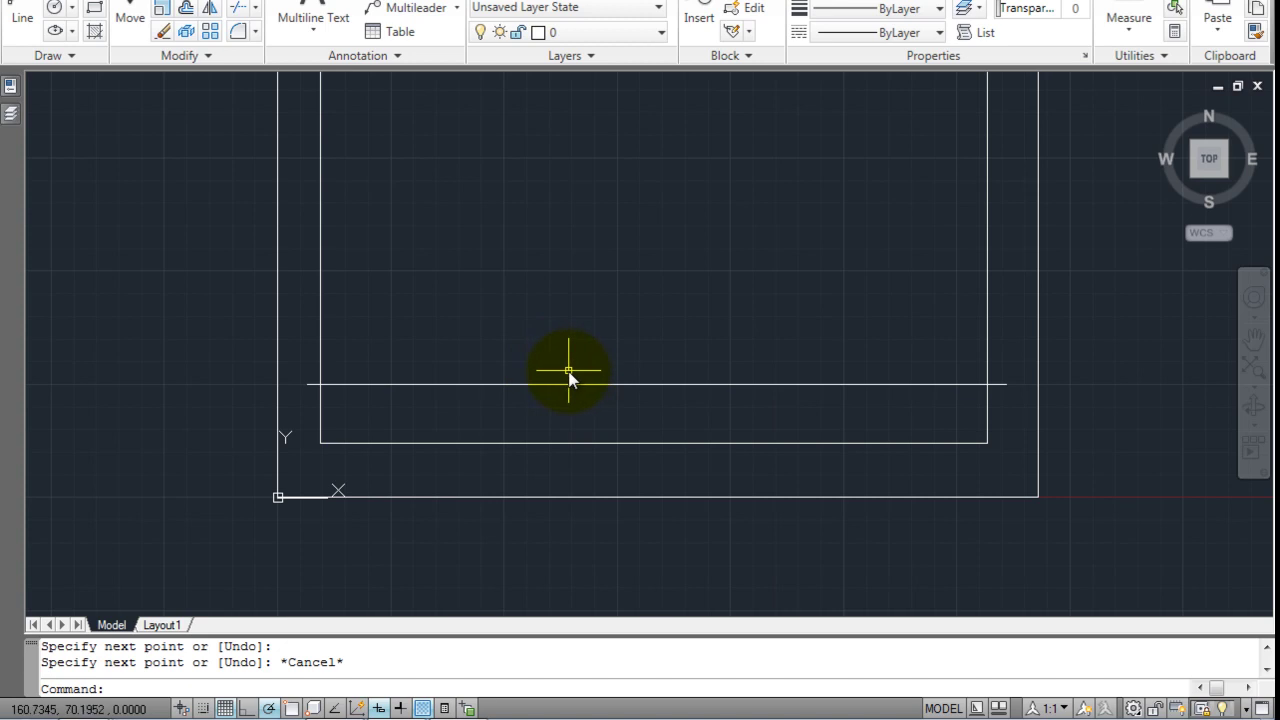
Step: Draw a vertical divider from the horizontal line down to the inner border's bottom edge near mid-sheet
{"action": "key", "text": "Return"}
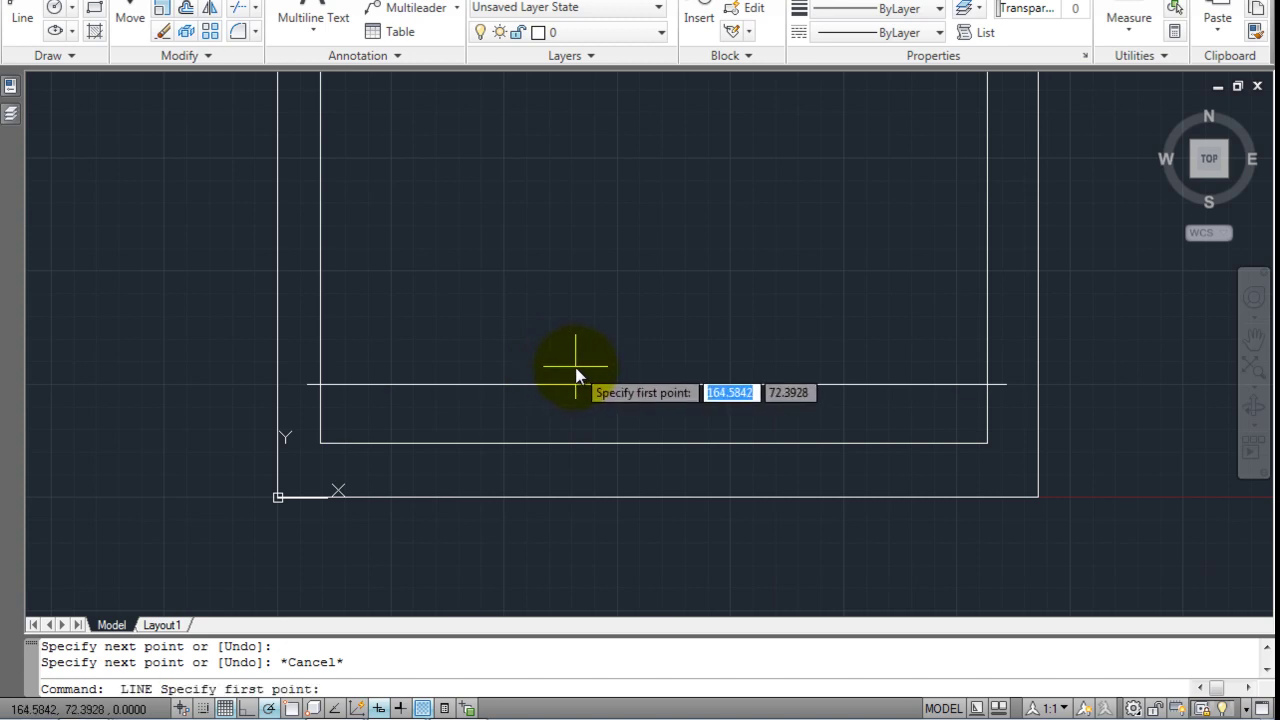
{"action": "left_click", "coordinate": [572, 367]}
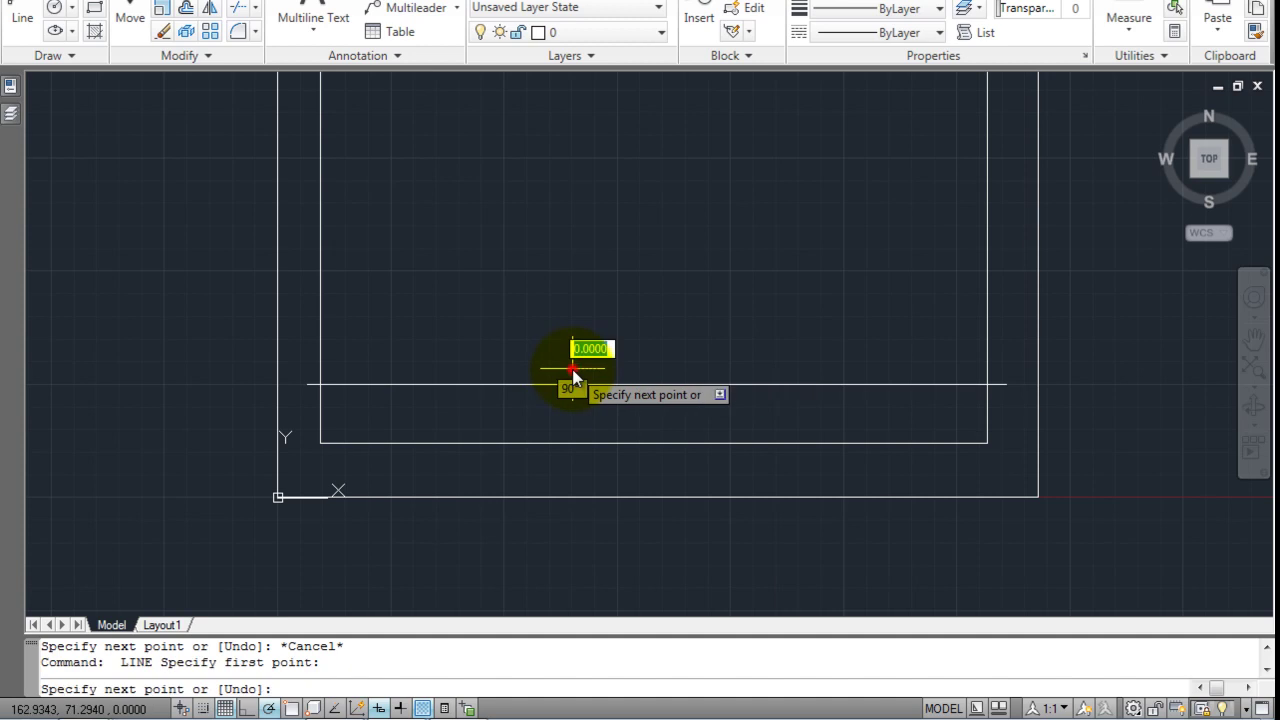
{"action": "left_click", "coordinate": [573, 462]}
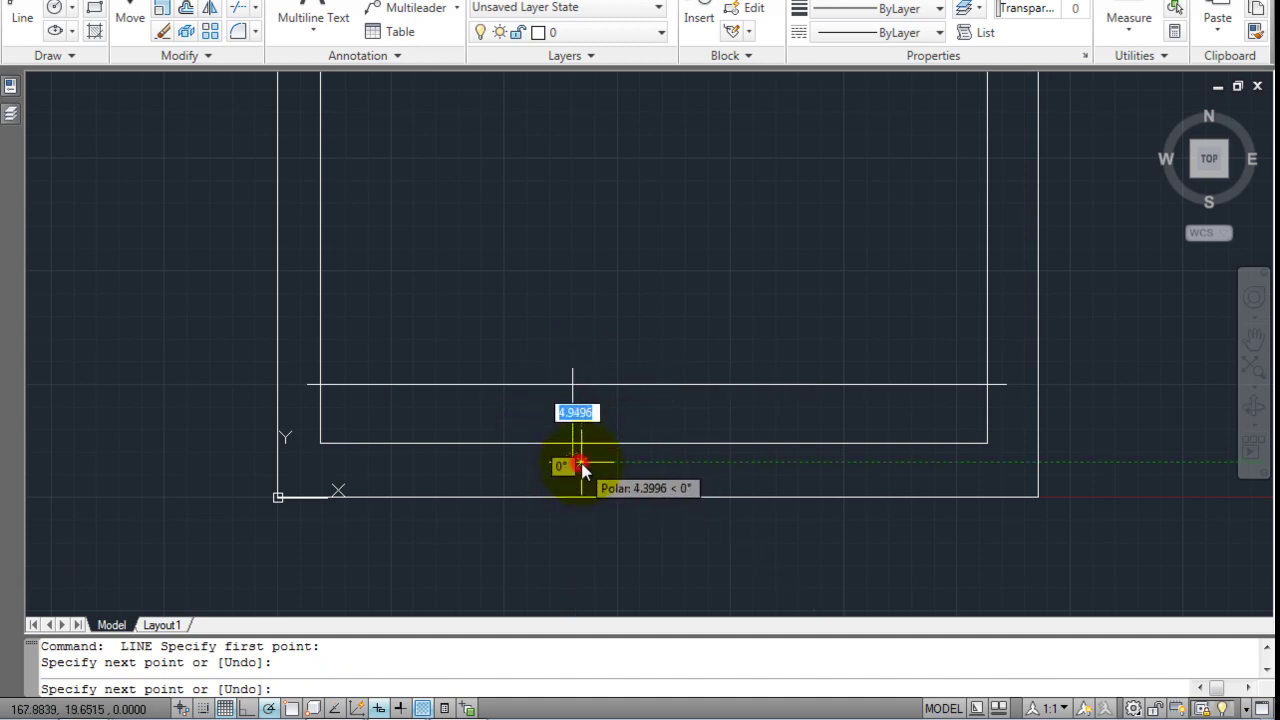
{"action": "key", "text": "Escape"}
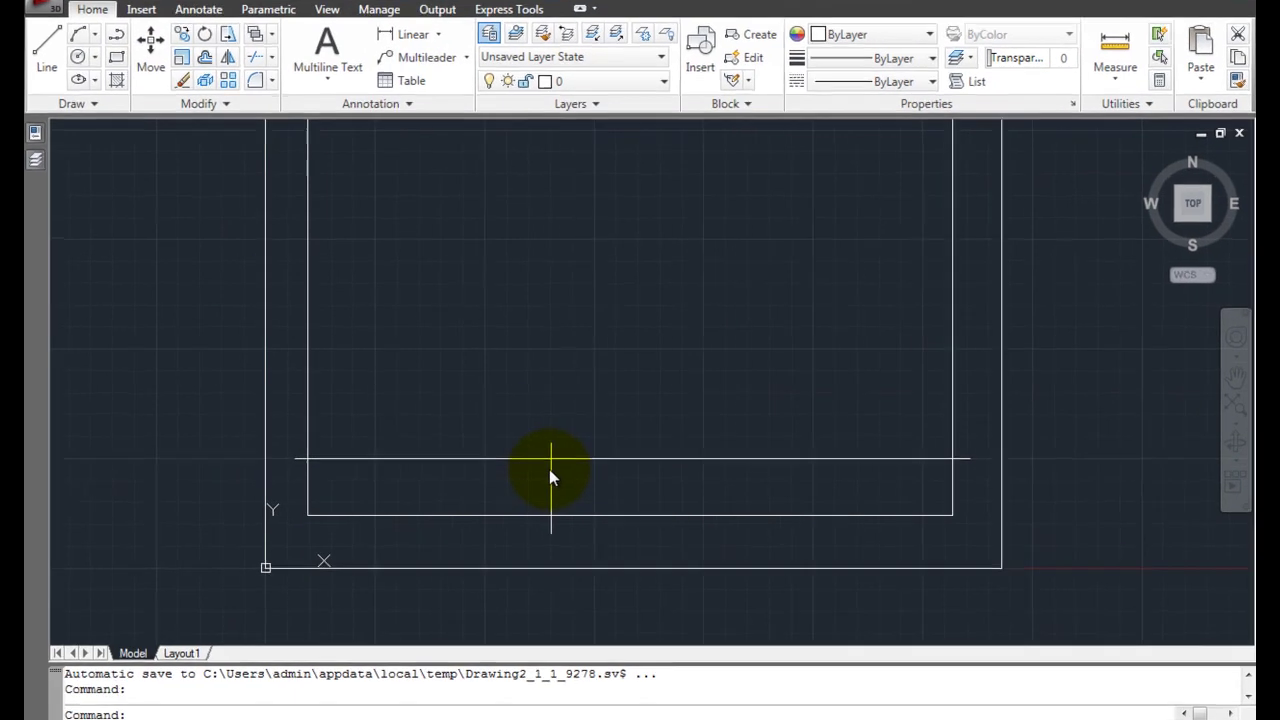
Step: Copy the vertical divider rightward three times so four dividers cross the title strip
{"action": "left_click", "coordinate": [557, 465]}
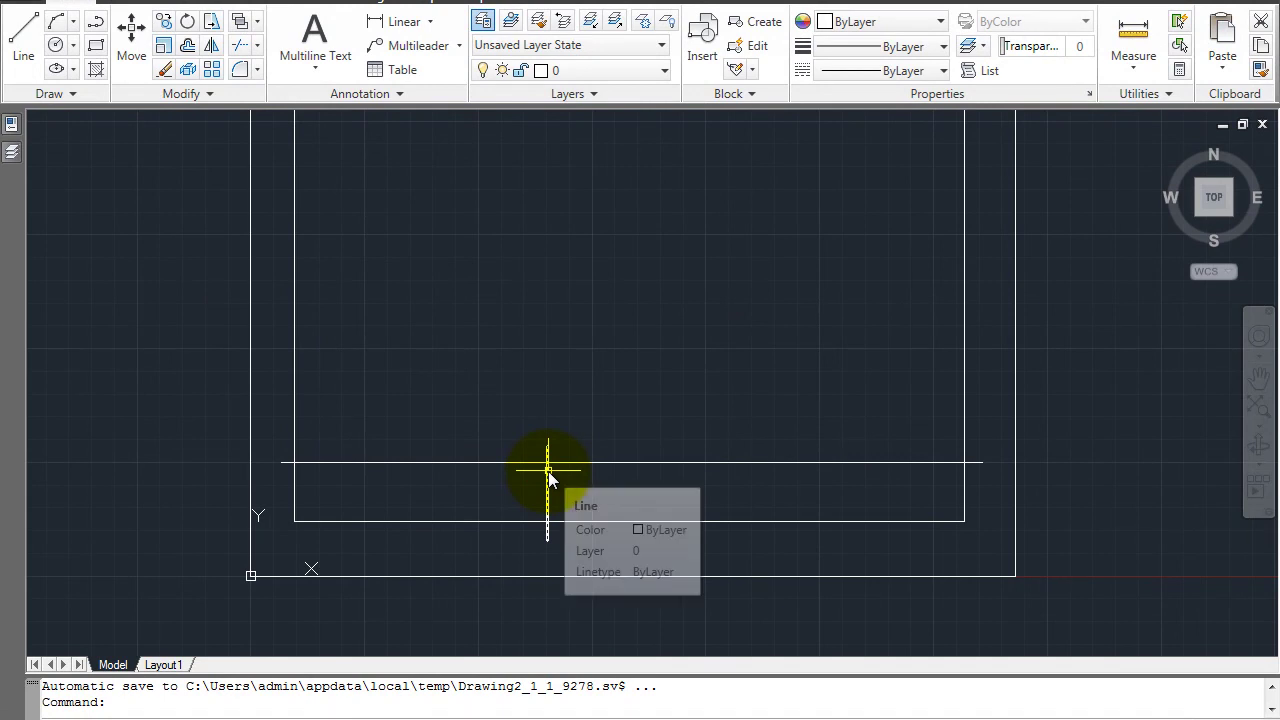
{"action": "left_click", "coordinate": [548, 470]}
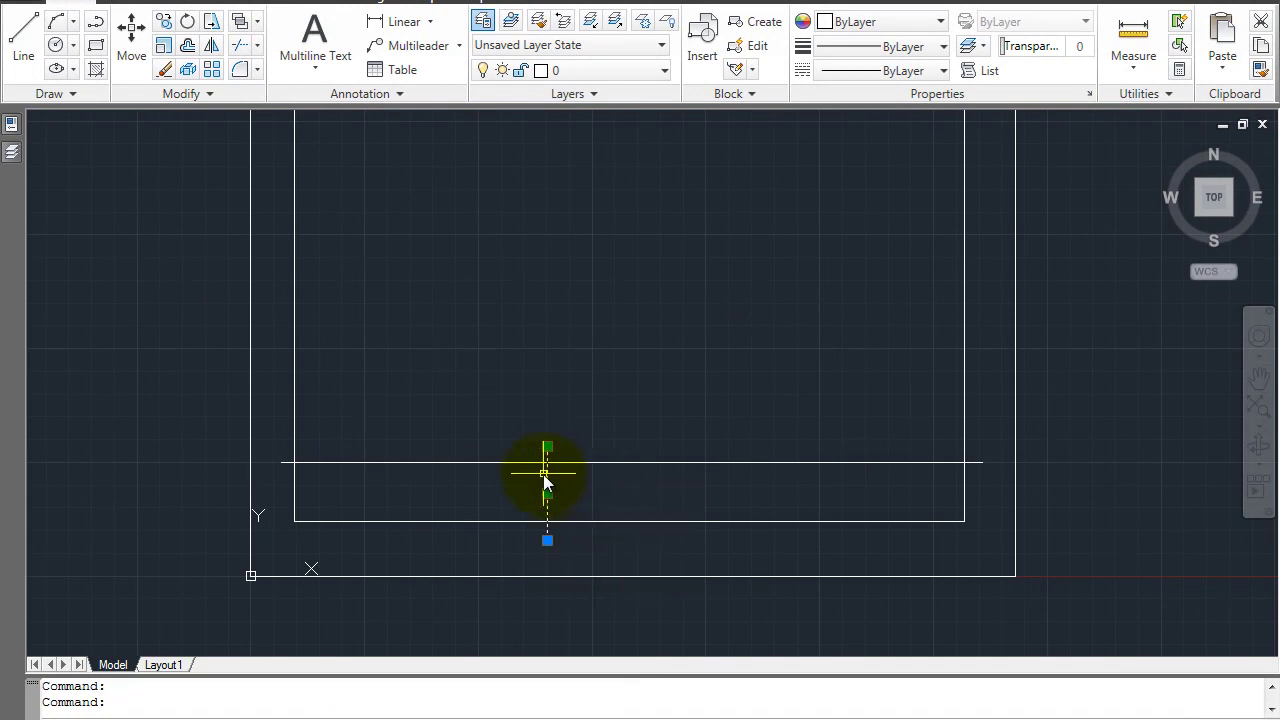
{"action": "left_click", "coordinate": [548, 475]}
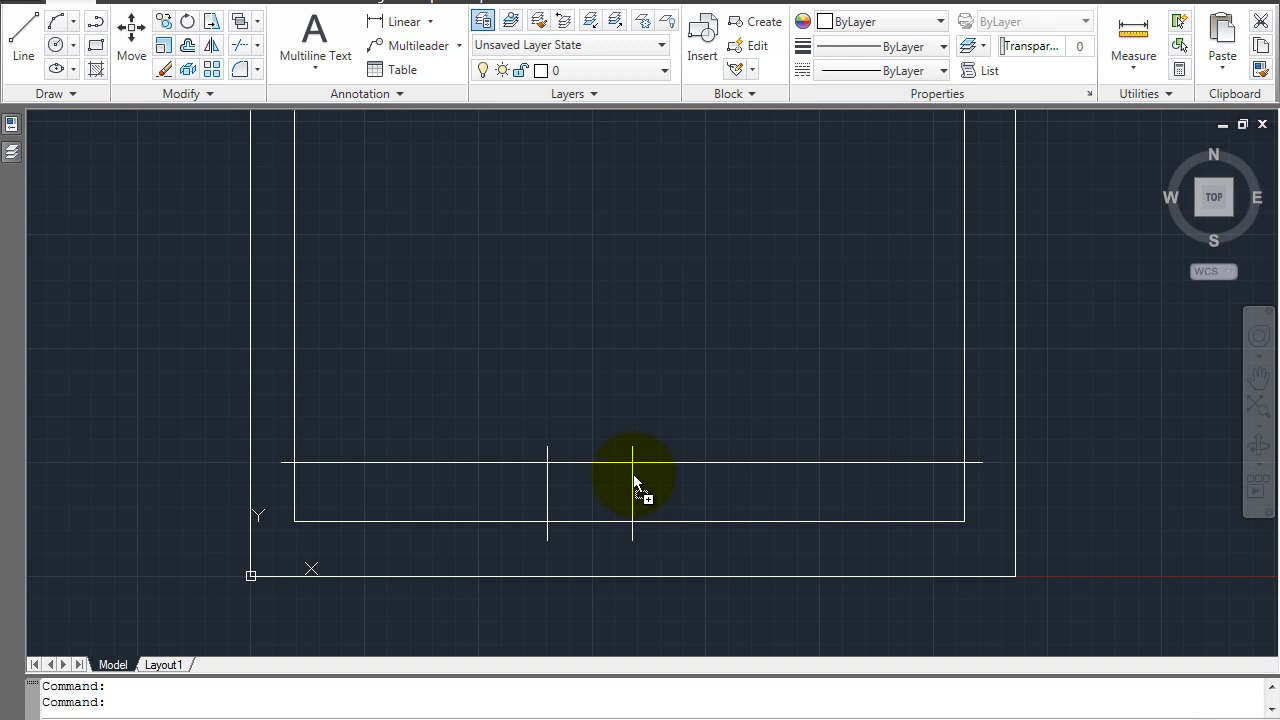
{"action": "left_click", "coordinate": [633, 479]}
{"action": "left_click", "coordinate": [632, 469]}
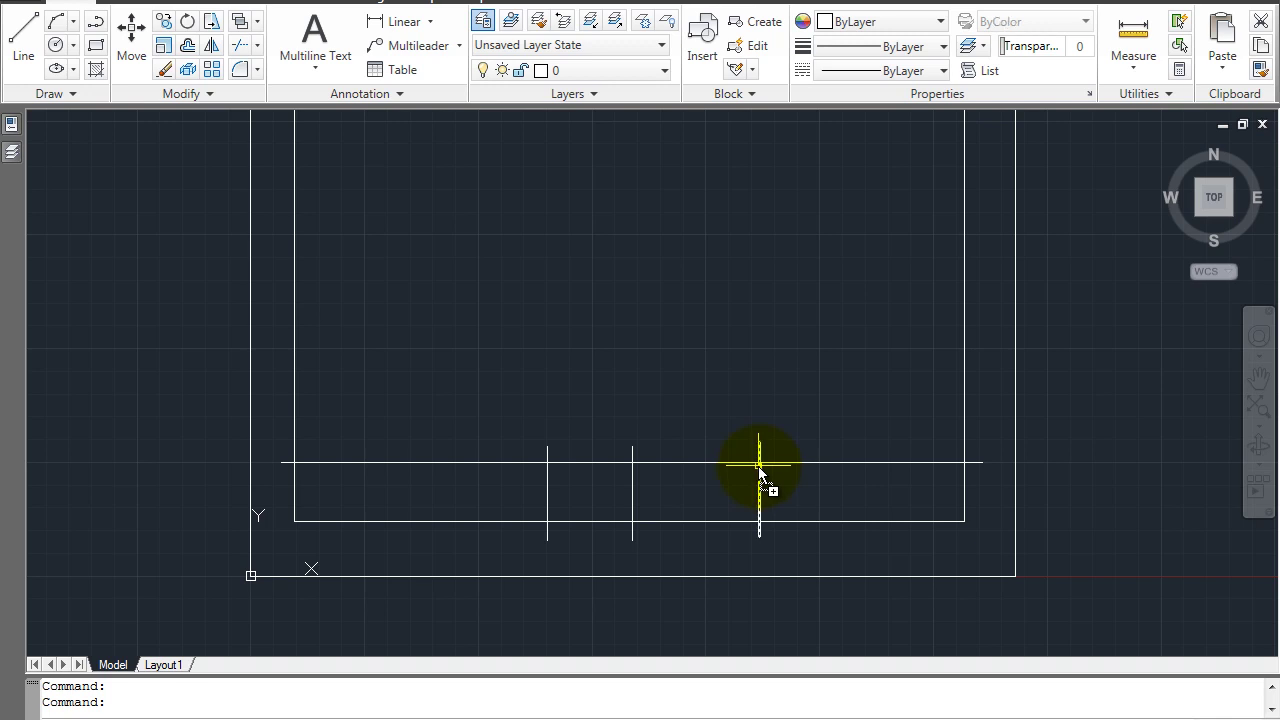
{"action": "left_click", "coordinate": [761, 470]}
{"action": "left_click", "coordinate": [759, 470]}
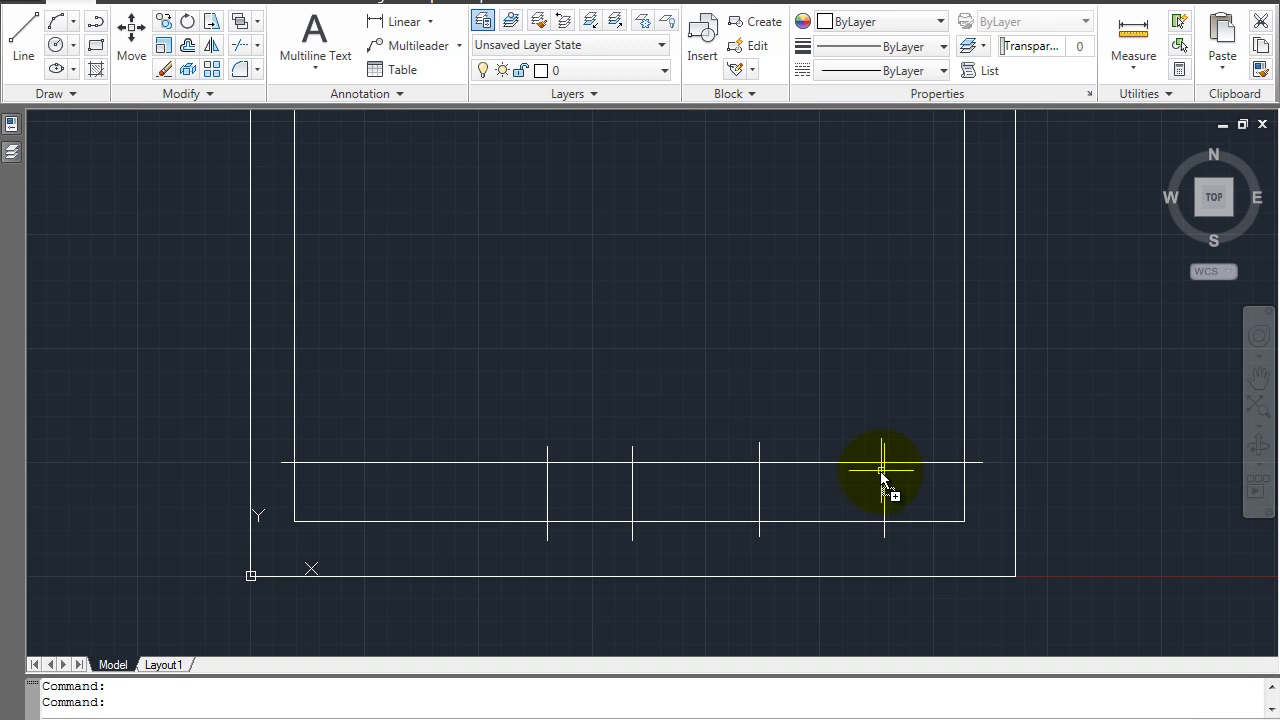
{"action": "left_click", "coordinate": [881, 470]}
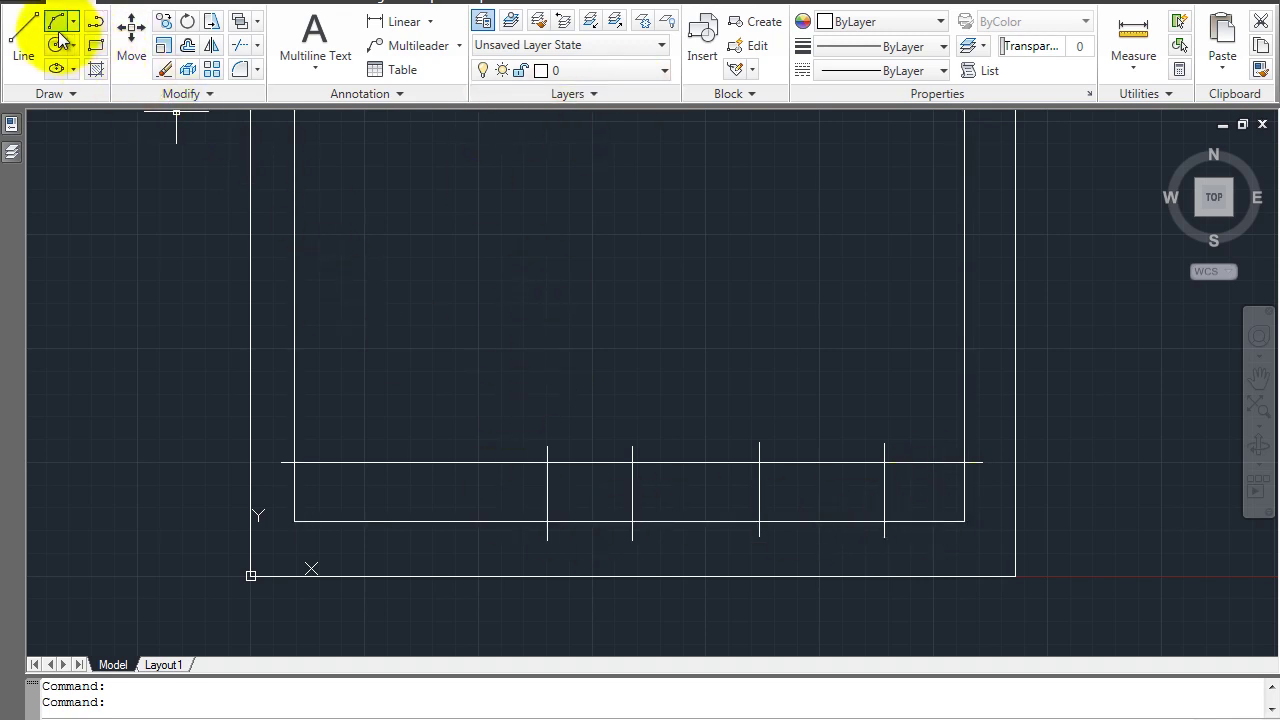
Step: Draw a long horizontal line with Ortho from the second divider to the strip's right edge
{"action": "left_click", "coordinate": [27, 37]}
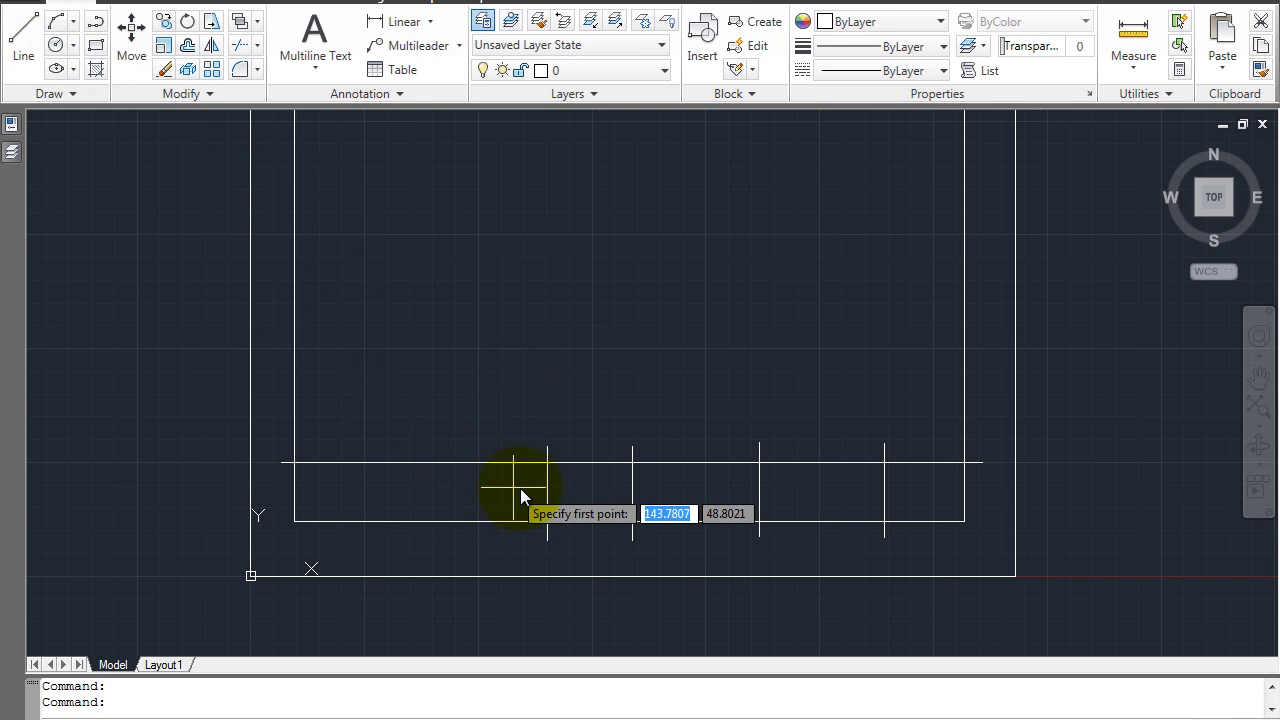
{"action": "left_click", "coordinate": [617, 492]}
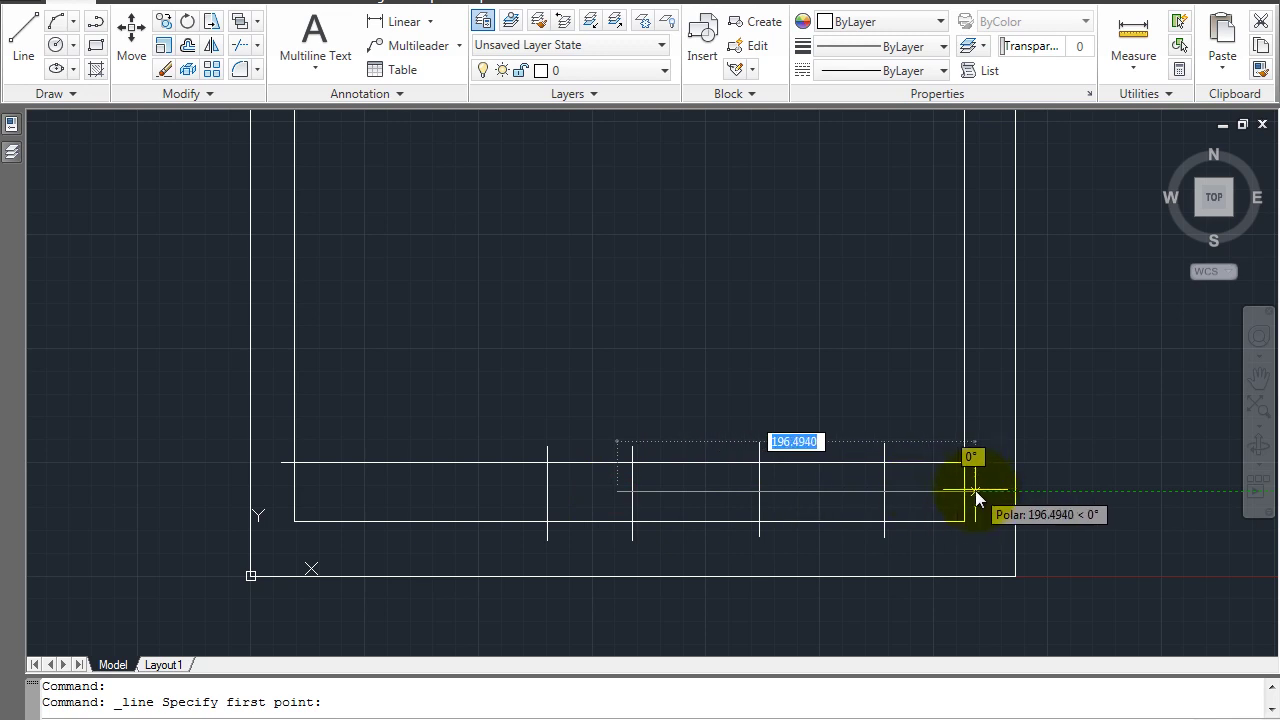
{"action": "key", "text": "F8"}
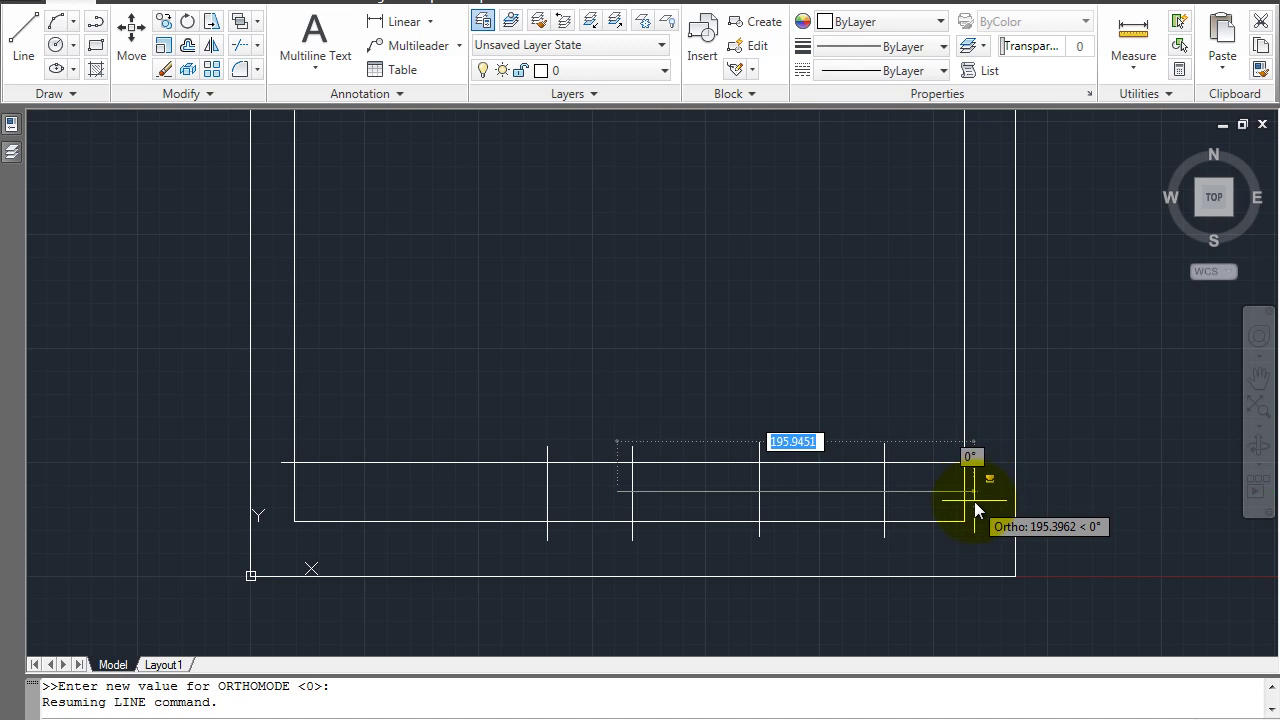
{"action": "left_click", "coordinate": [974, 501]}
{"action": "key", "text": "Escape"}
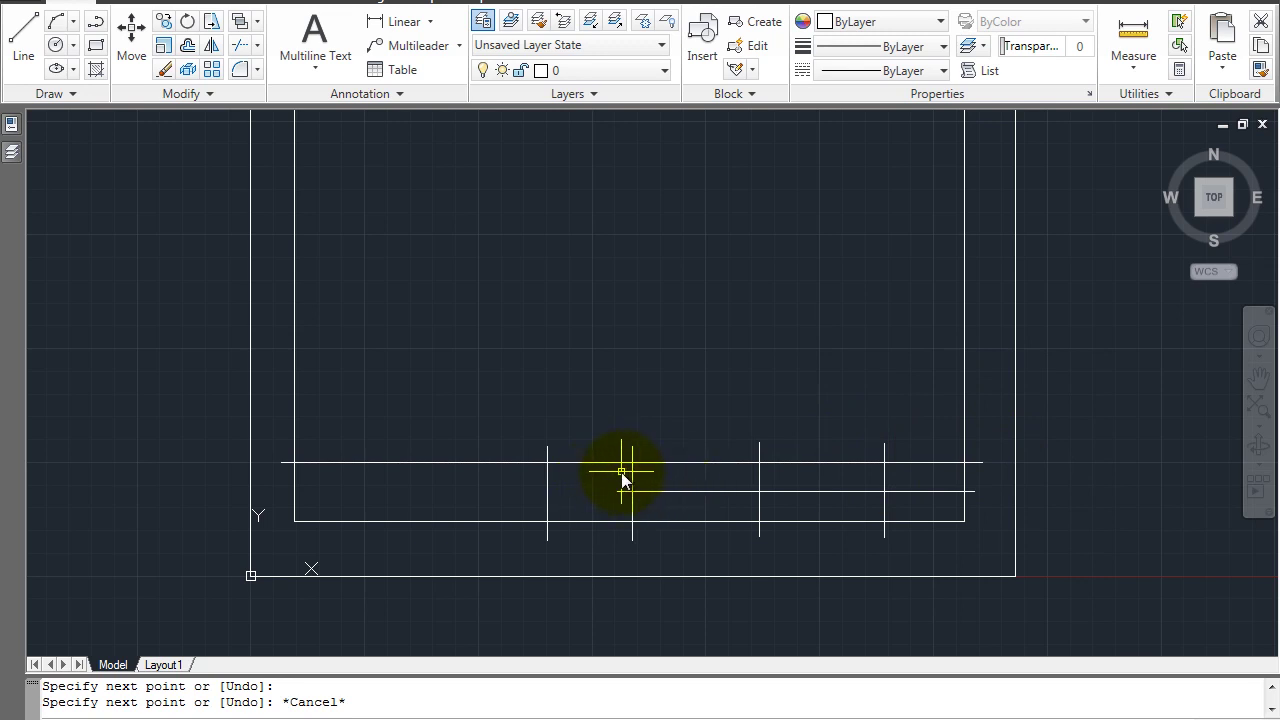
Step: Draw a short horizontal line between the third and fourth dividers
{"action": "left_click", "coordinate": [747, 477]}
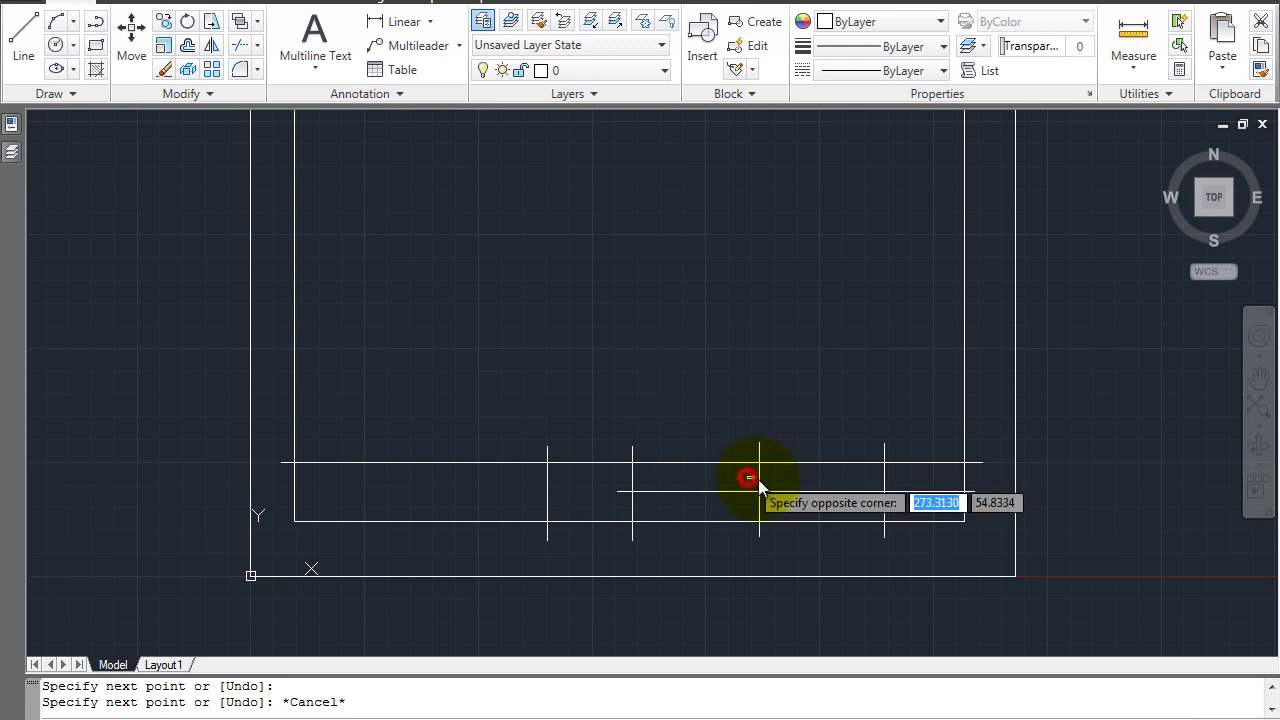
{"action": "key", "text": "Escape"}
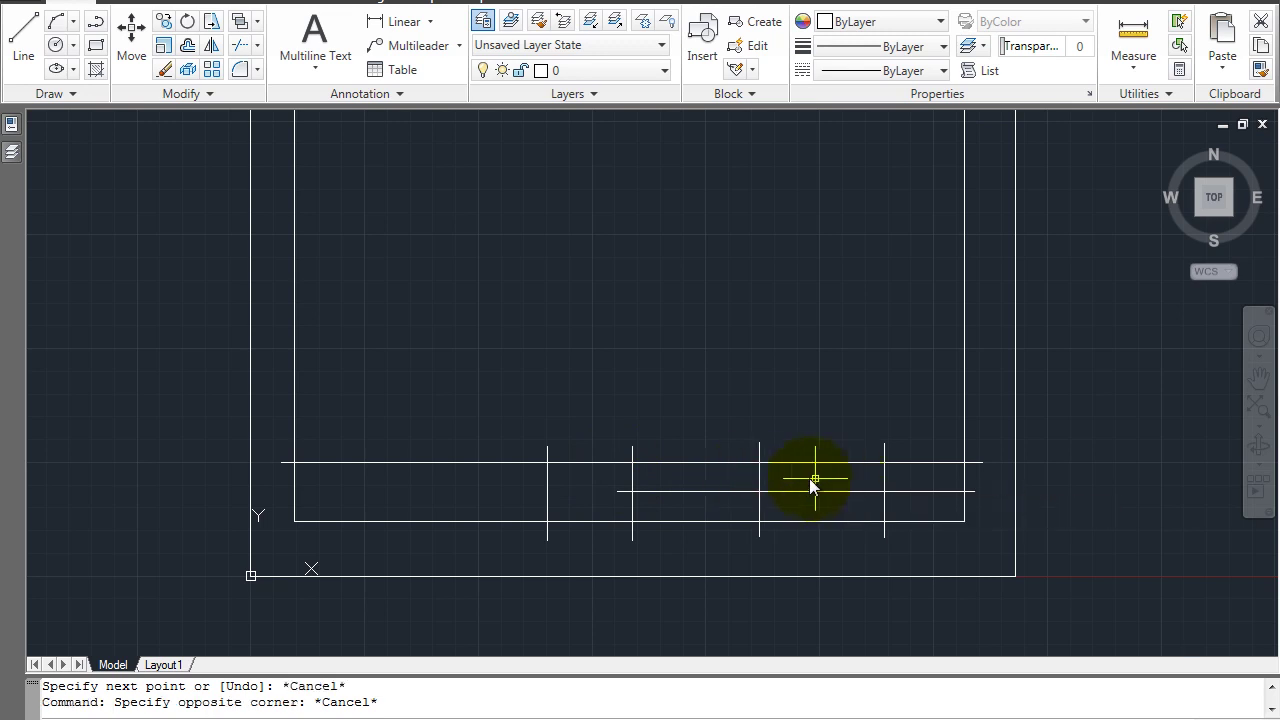
{"action": "key", "text": "Return"}
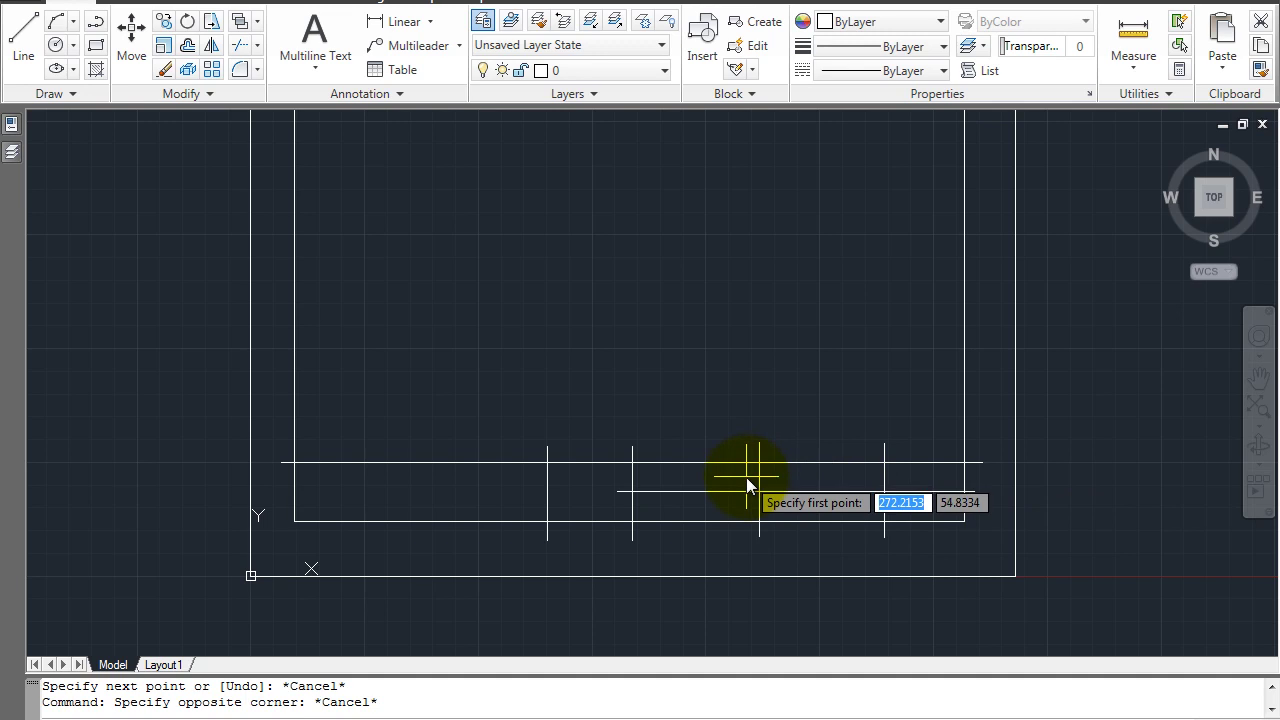
{"action": "left_click", "coordinate": [747, 477]}
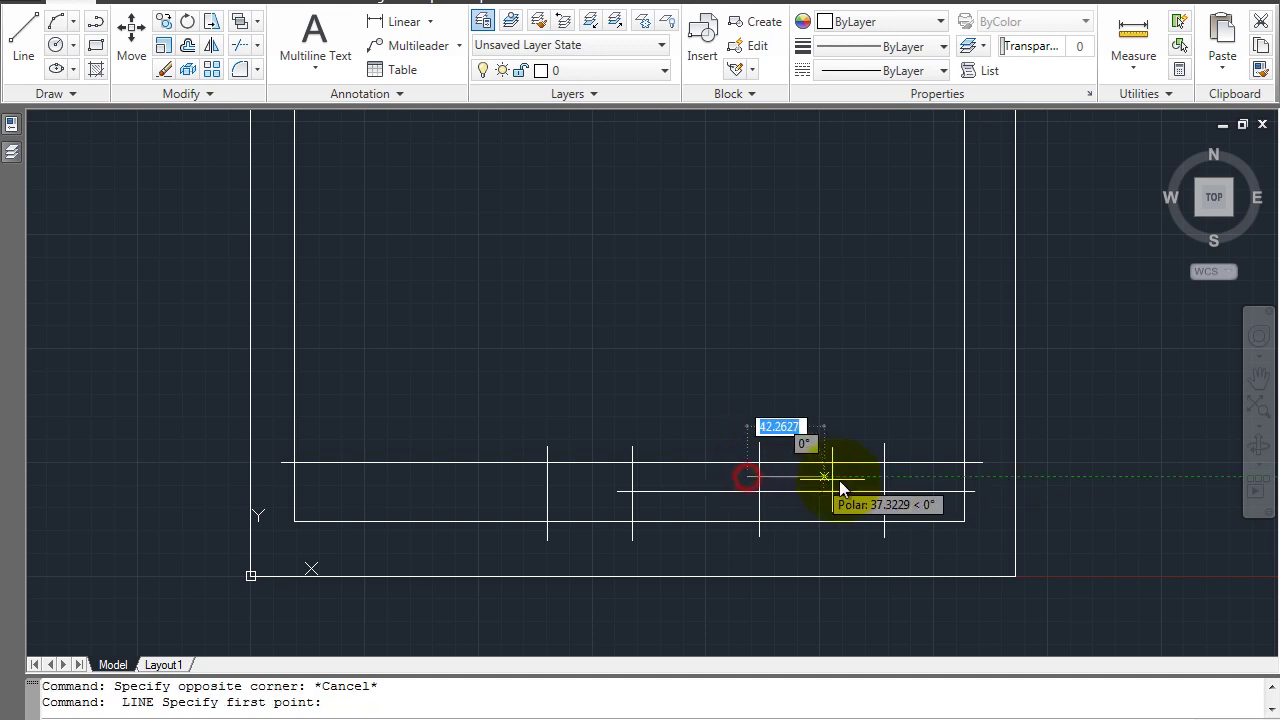
{"action": "key", "text": "F8"}
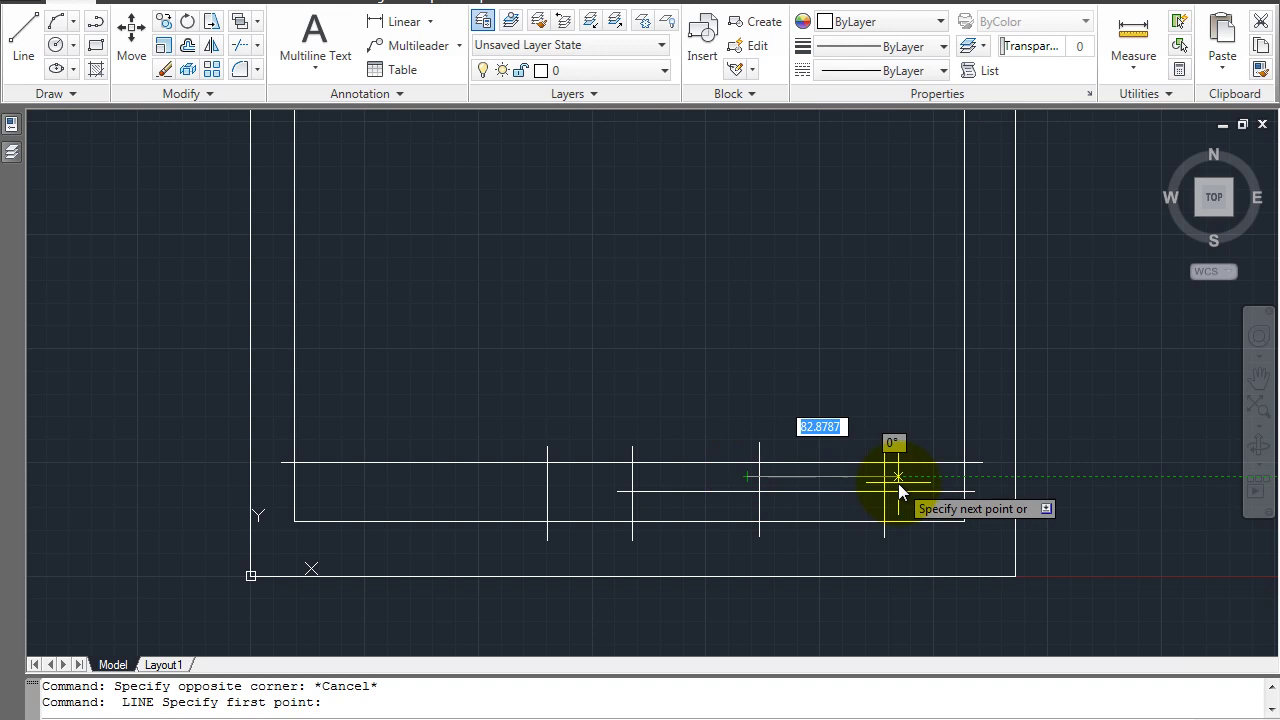
{"action": "left_click", "coordinate": [898, 483]}
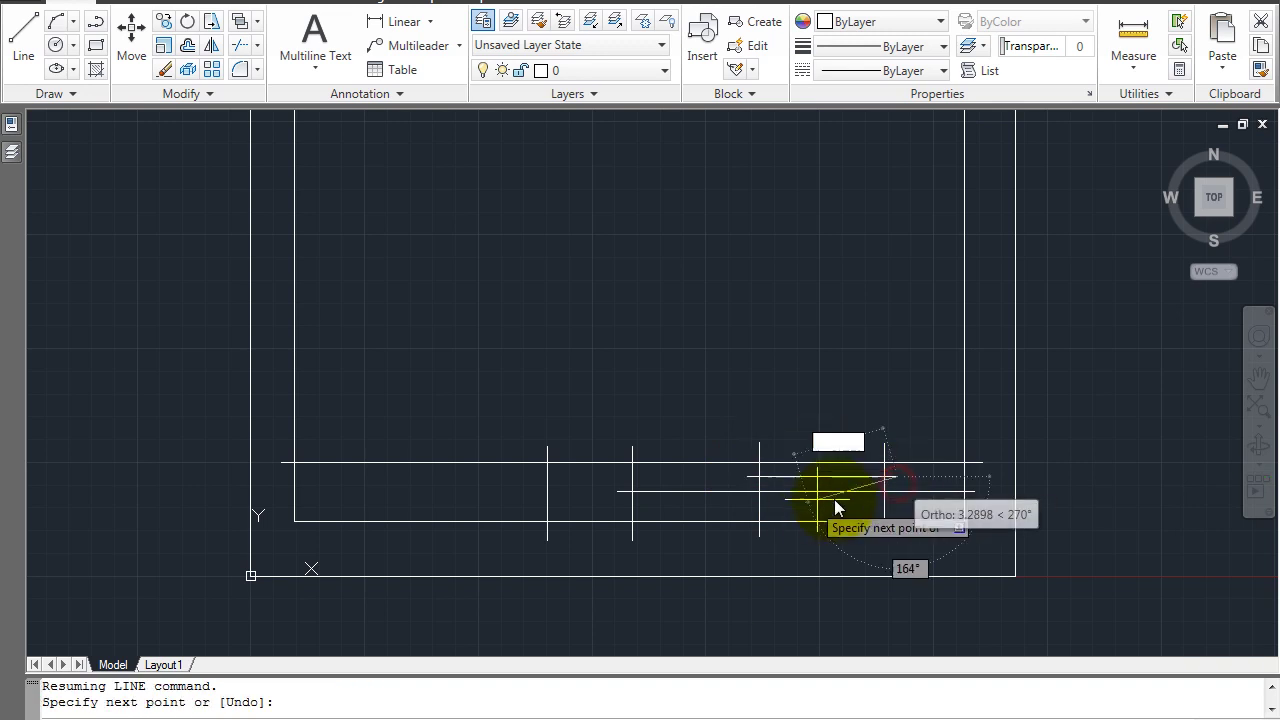
{"action": "key", "text": "Escape"}
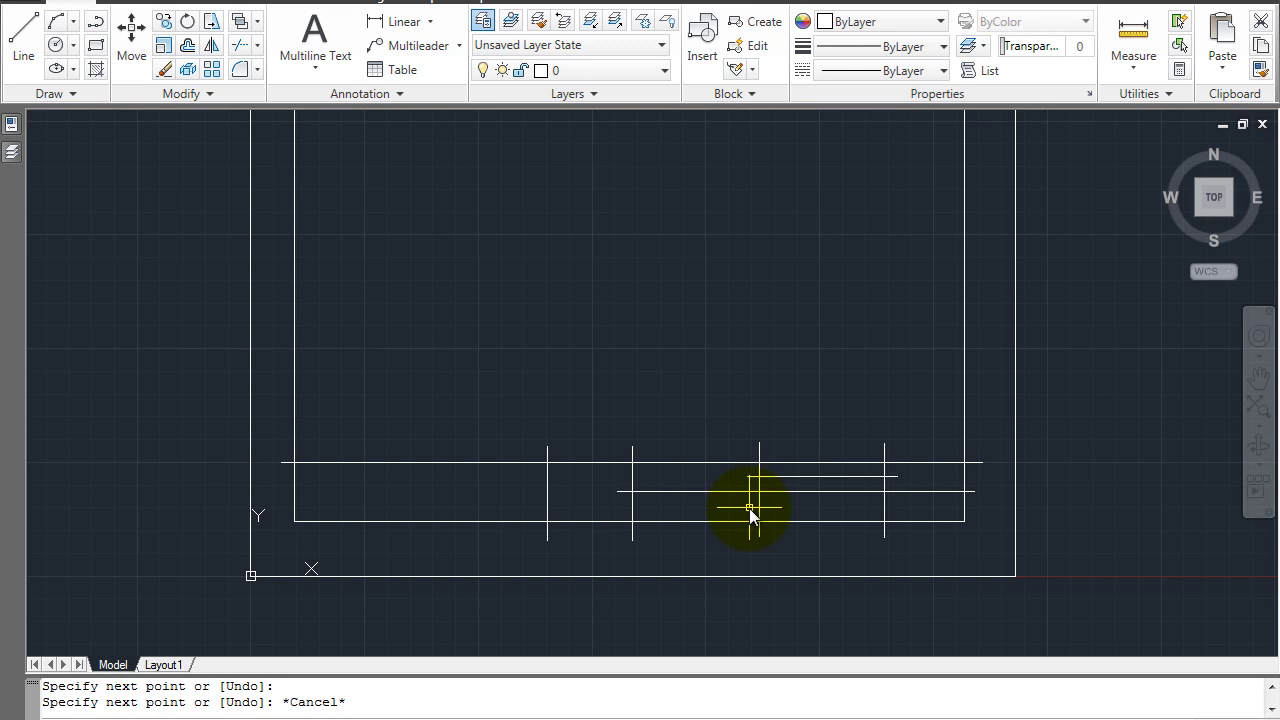
Step: Draw another horizontal line from the third divider toward the fourth divider
{"action": "key", "text": "Return"}
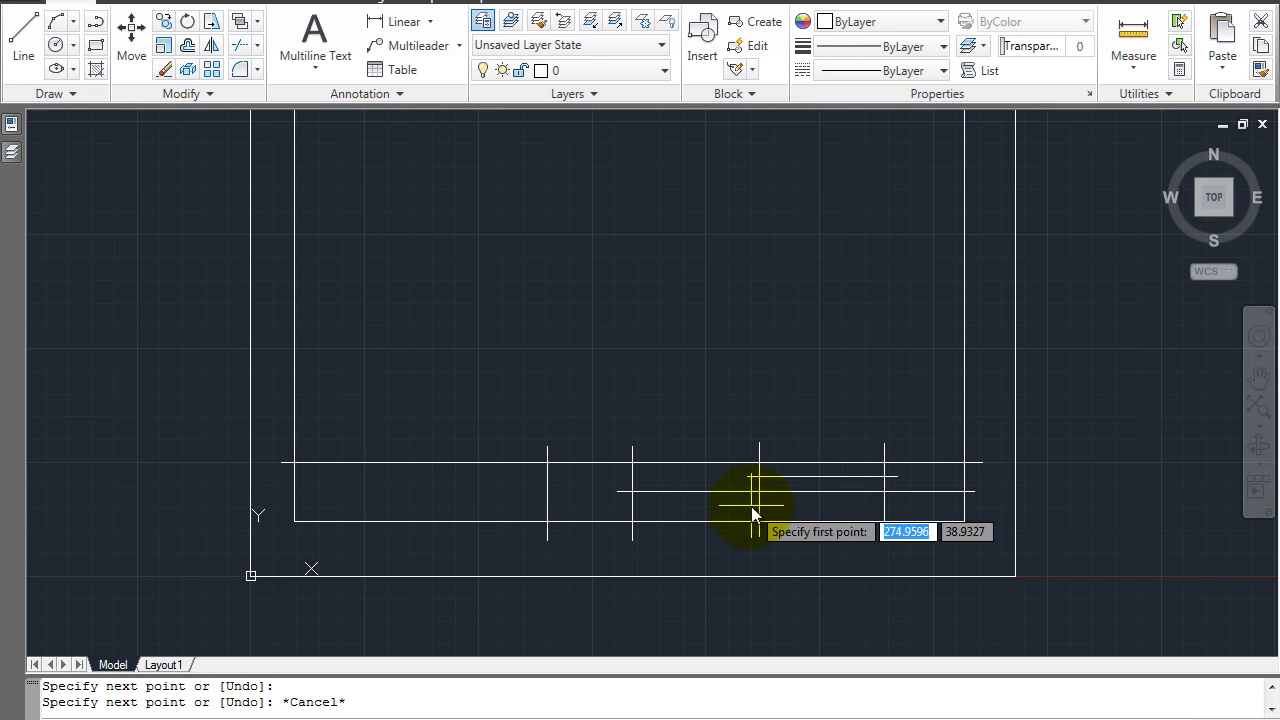
{"action": "left_click", "coordinate": [751, 506]}
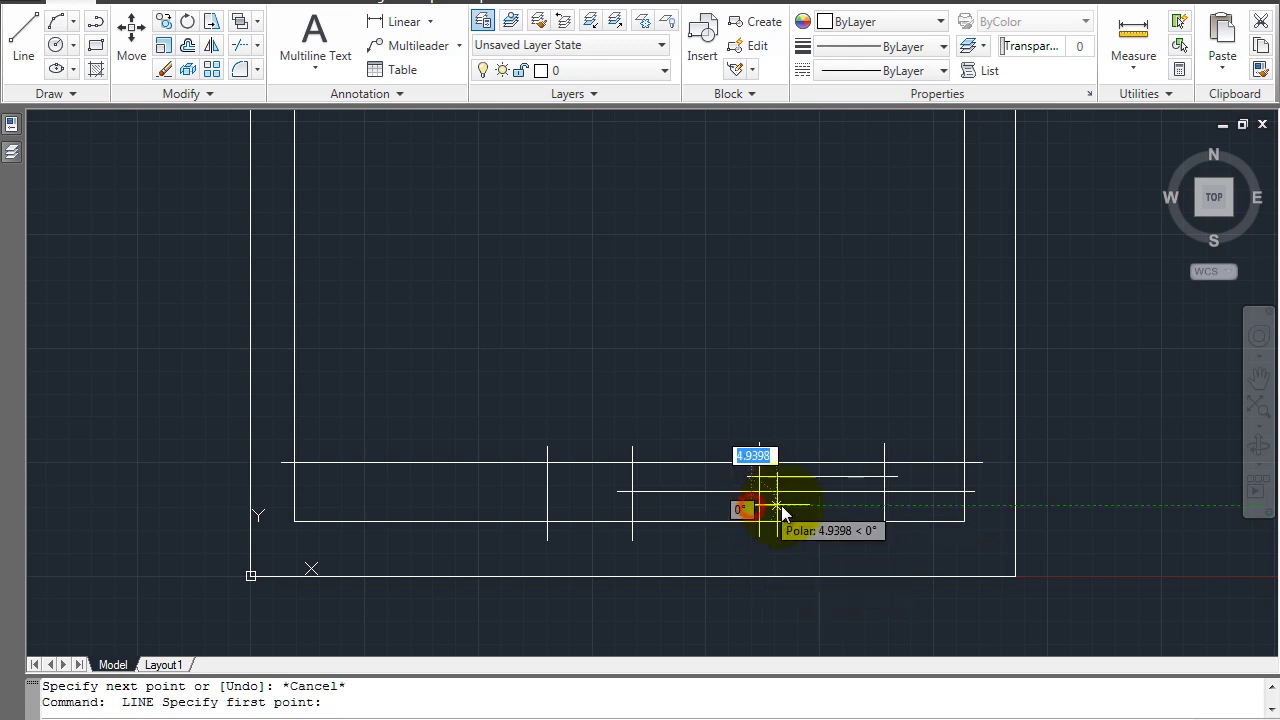
{"action": "left_click", "coordinate": [893, 504]}
{"action": "key", "text": "F8"}
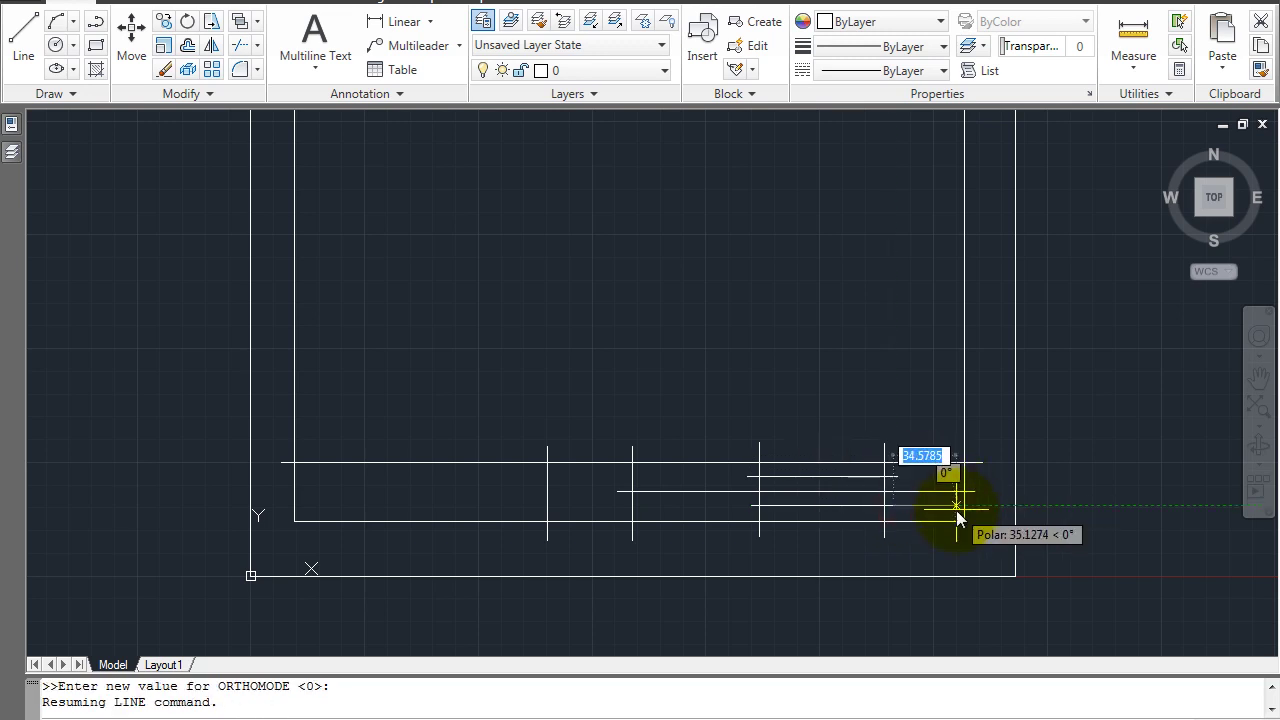
{"action": "key", "text": "Escape"}
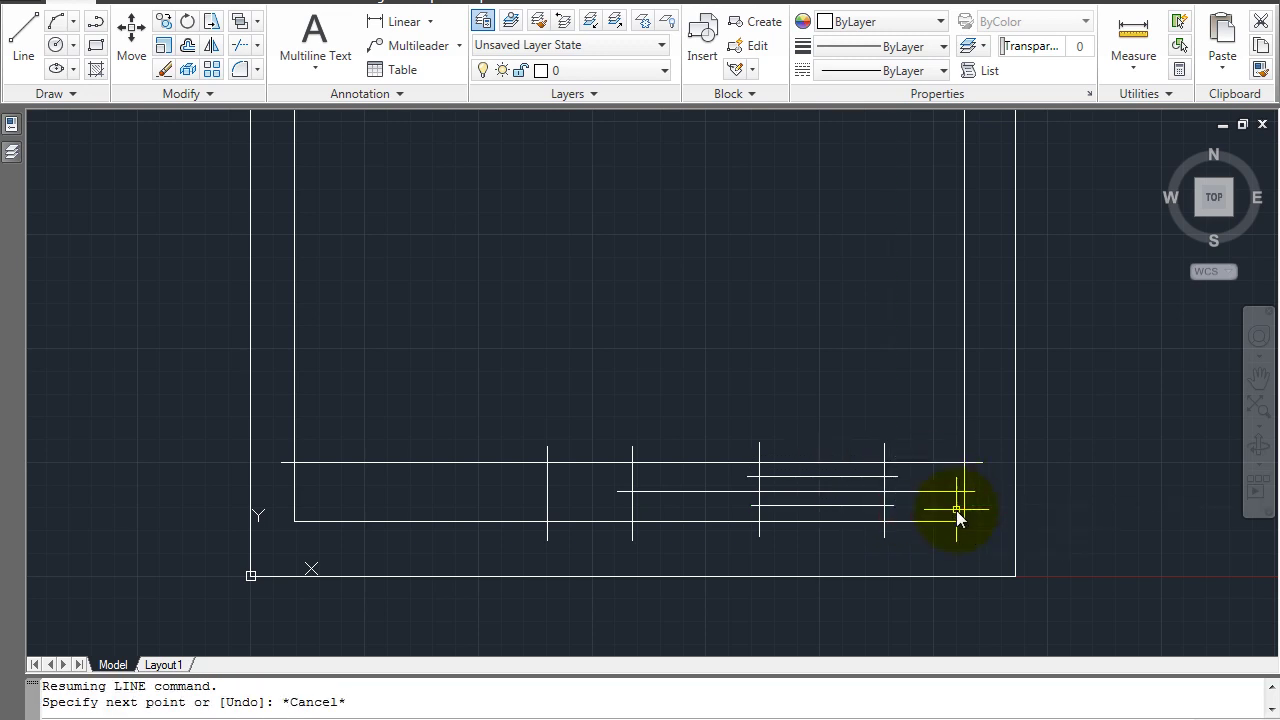
Step: Draw a short horizontal line across the rightmost cell, then select the new lines to check them
{"action": "key", "text": "Return"}
{"action": "left_click", "coordinate": [878, 482]}
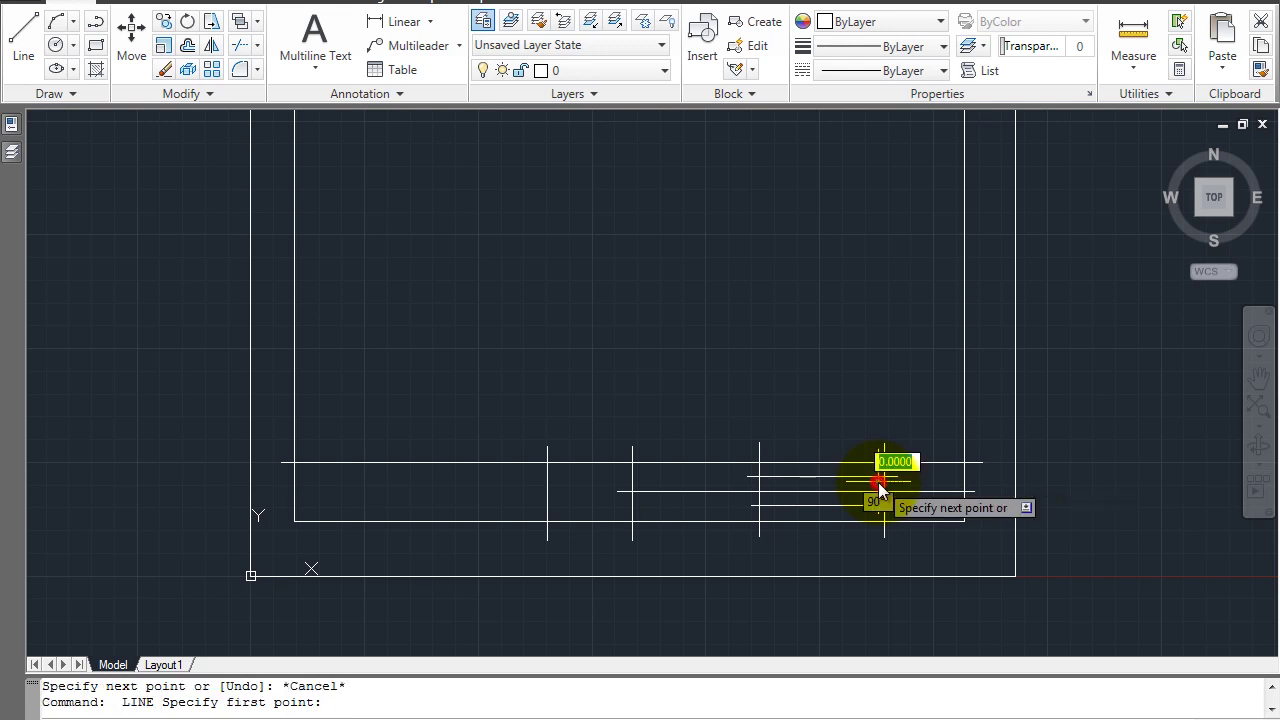
{"action": "left_click", "coordinate": [971, 481]}
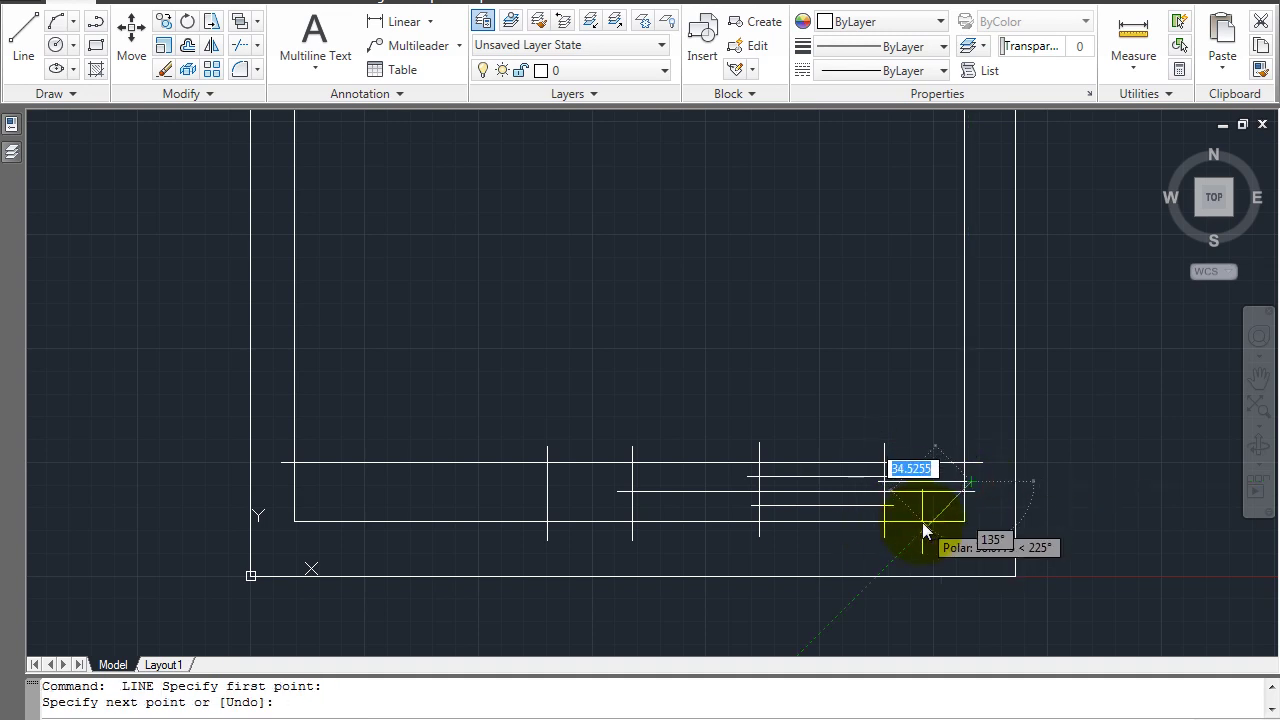
{"action": "key", "text": "Escape"}
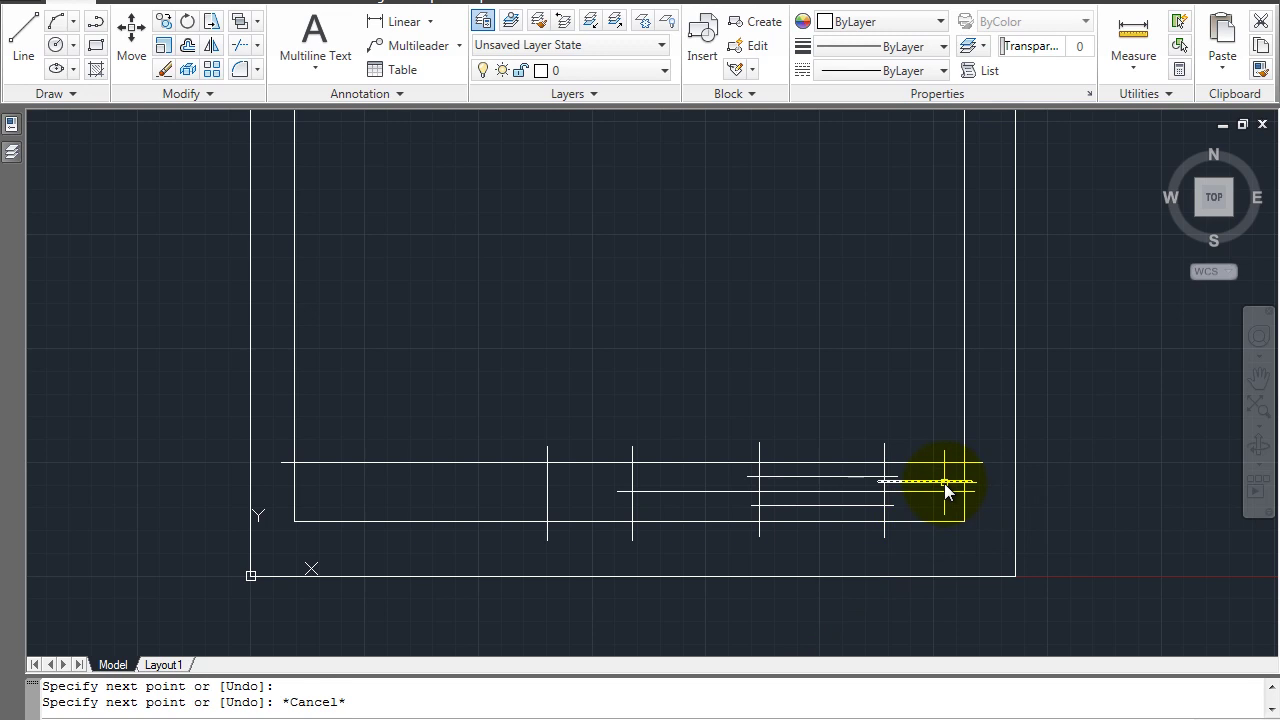
{"action": "left_click", "coordinate": [945, 483]}
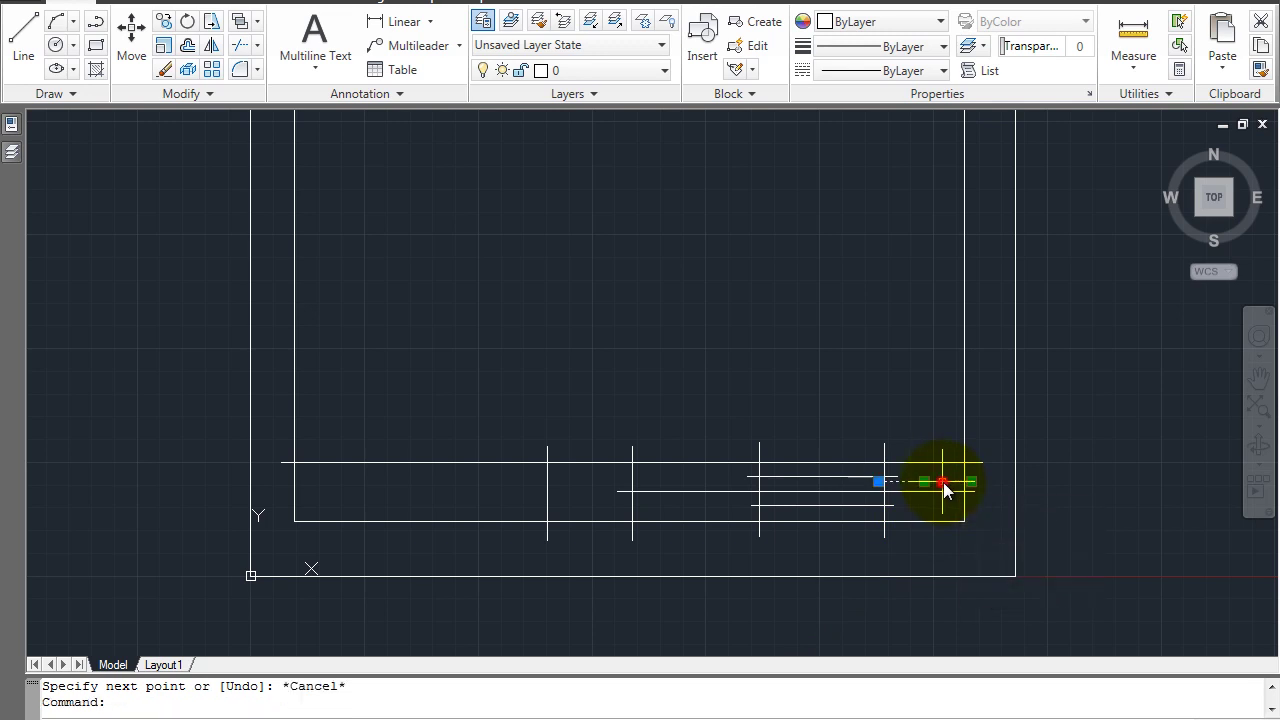
{"action": "key", "text": "Escape"}
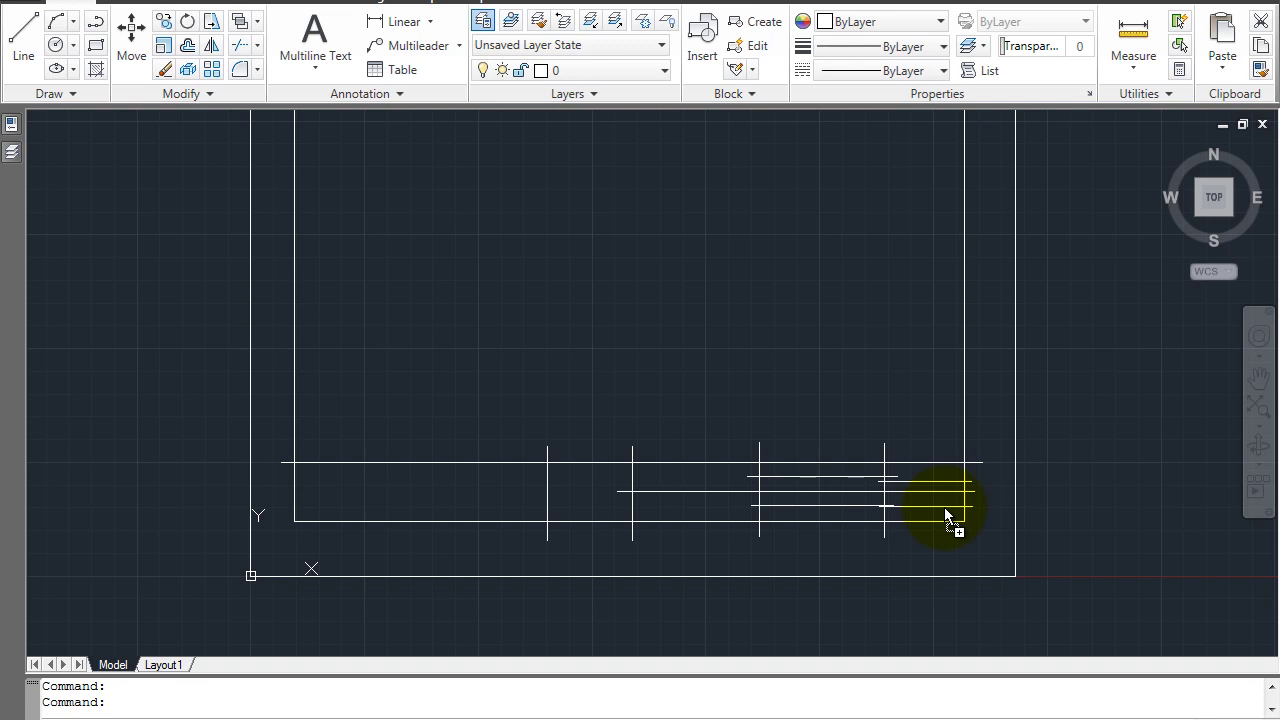
{"action": "left_click", "coordinate": [945, 506]}
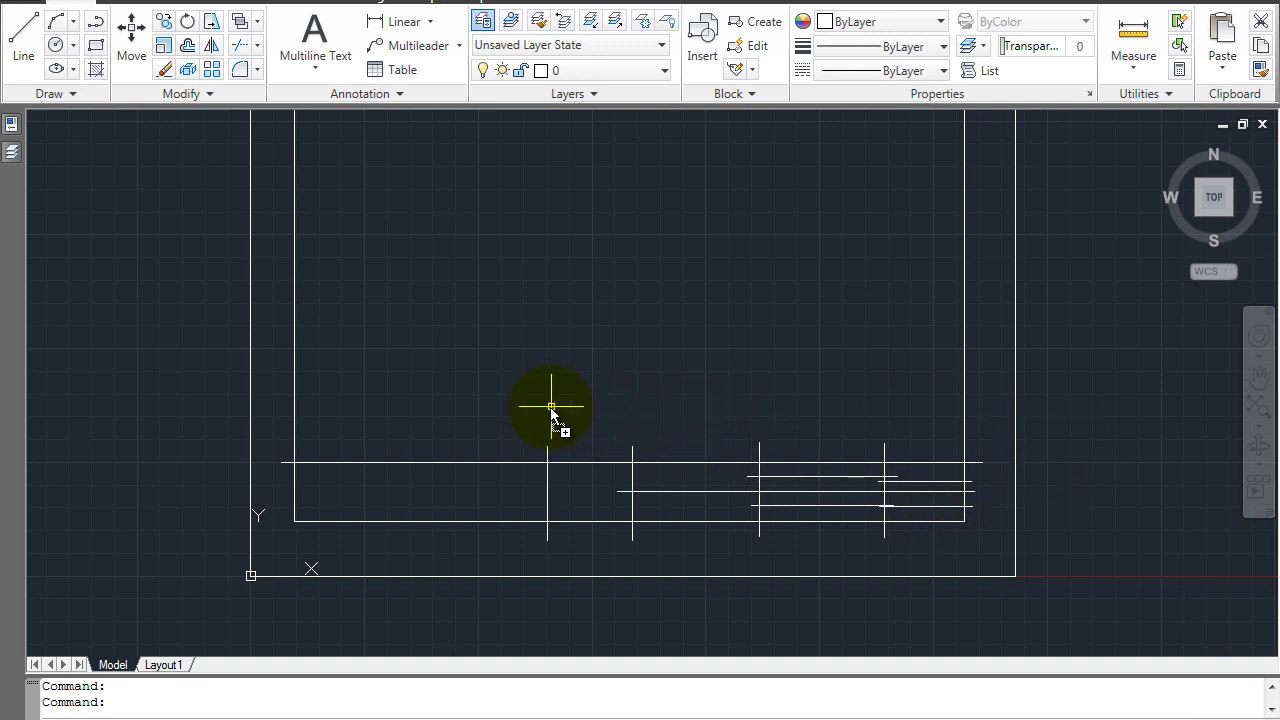